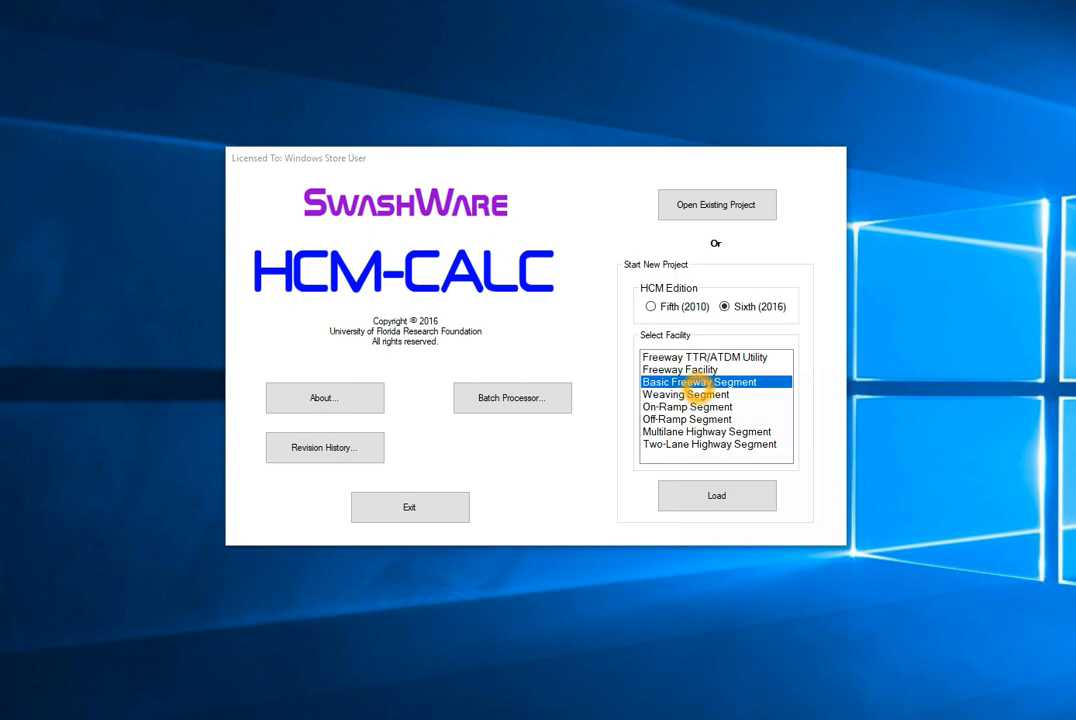
- Start a new Basic Freeway Segment project under the Sixth (2016) HCM edition
{"action": "left_click", "coordinate": [716, 496]}
{"action": "left_click", "coordinate": [723, 383]}
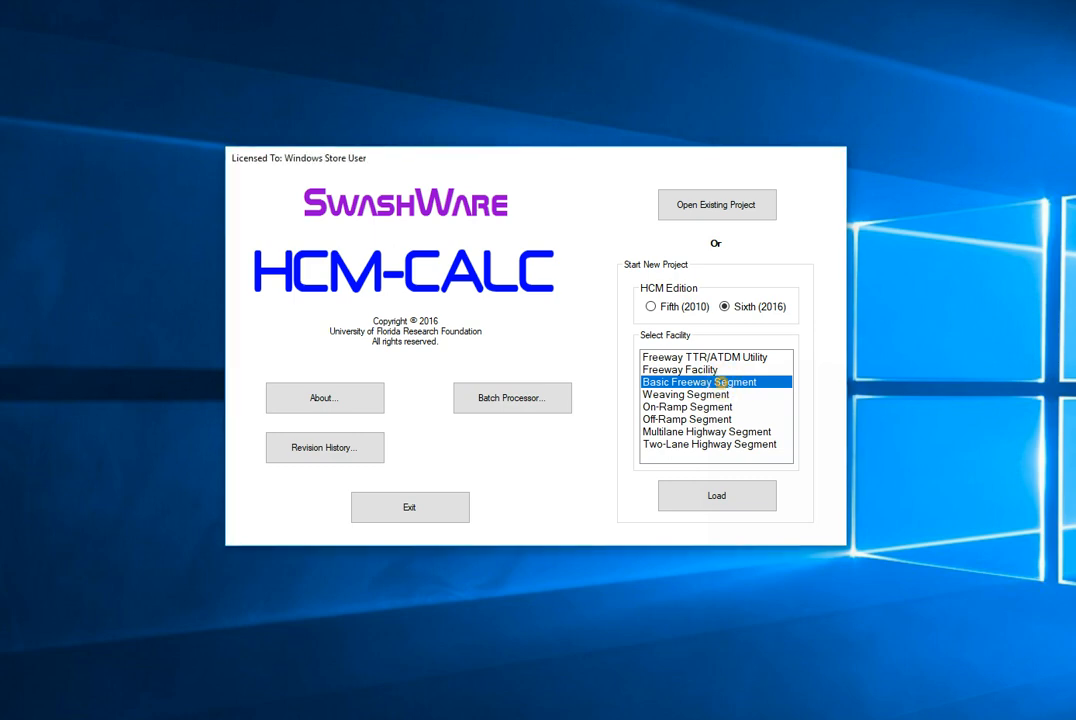
{"action": "double_click", "coordinate": [722, 383]}
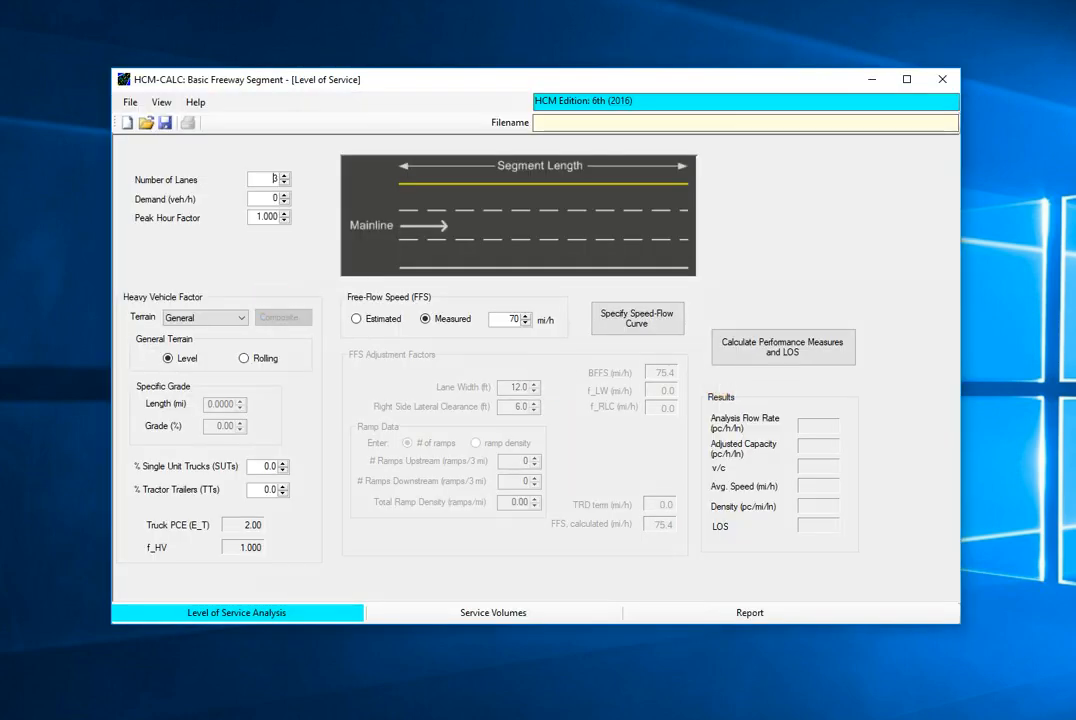
{"action": "left_click", "coordinate": [245, 258]}
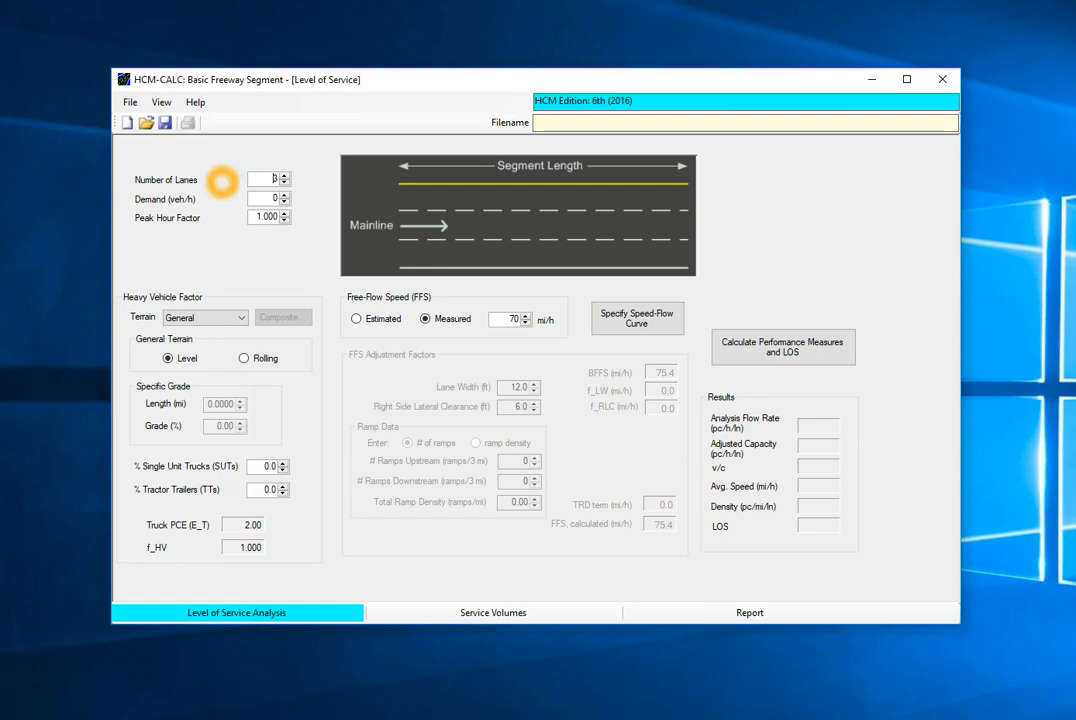
- Set the demand to 3000 veh/h and the peak hour factor to 0.900
{"action": "left_click", "coordinate": [267, 203]}
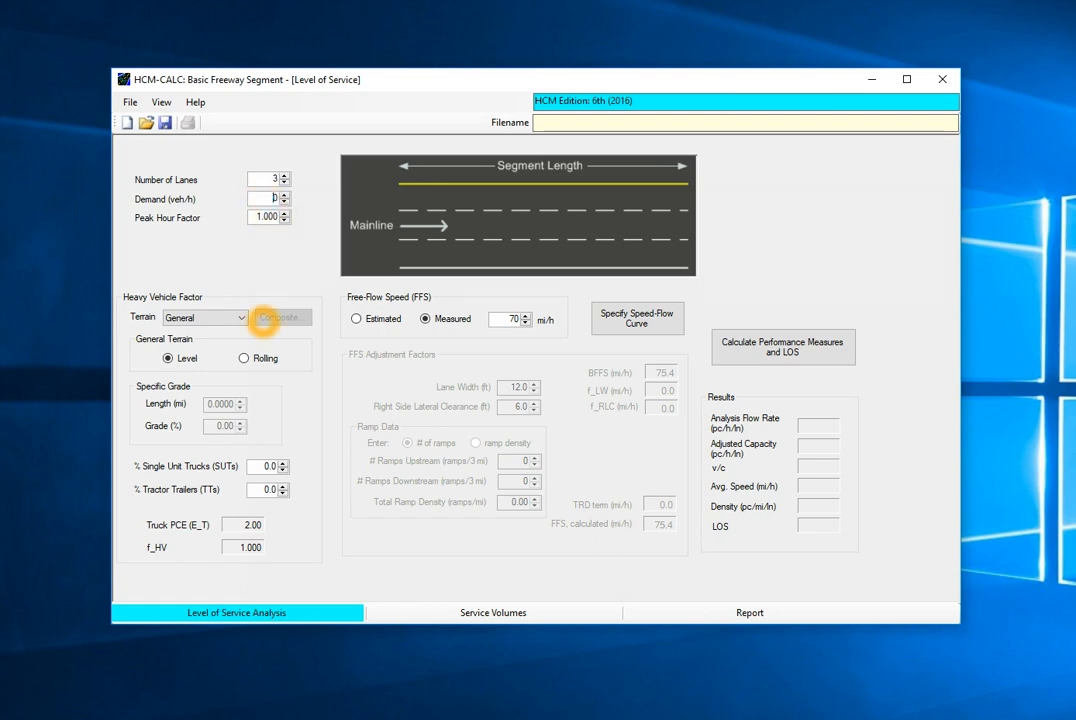
{"action": "type", "text": "3000"}
{"action": "left_click", "coordinate": [283, 223]}
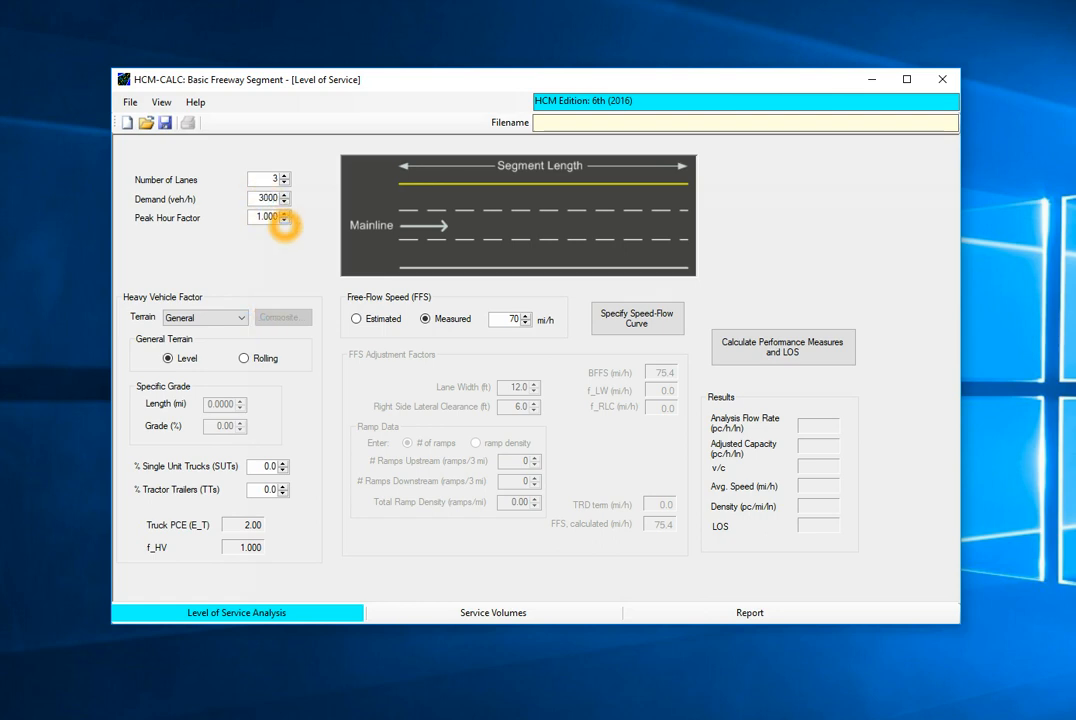
{"action": "left_click", "coordinate": [284, 221]}
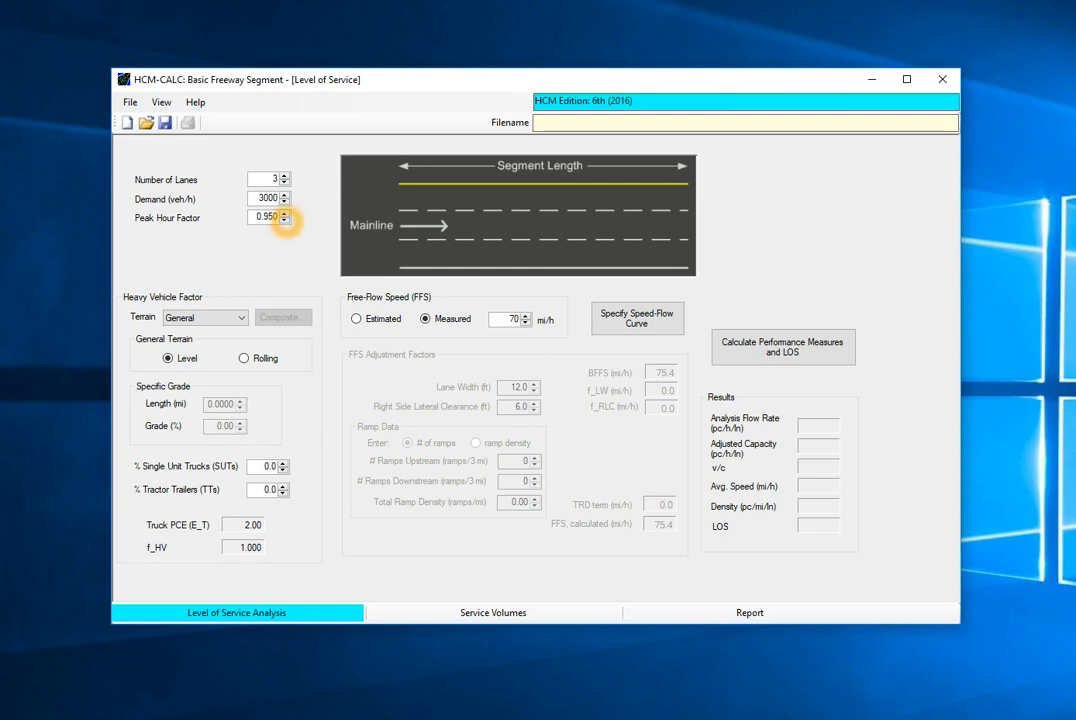
{"action": "left_click", "coordinate": [284, 221]}
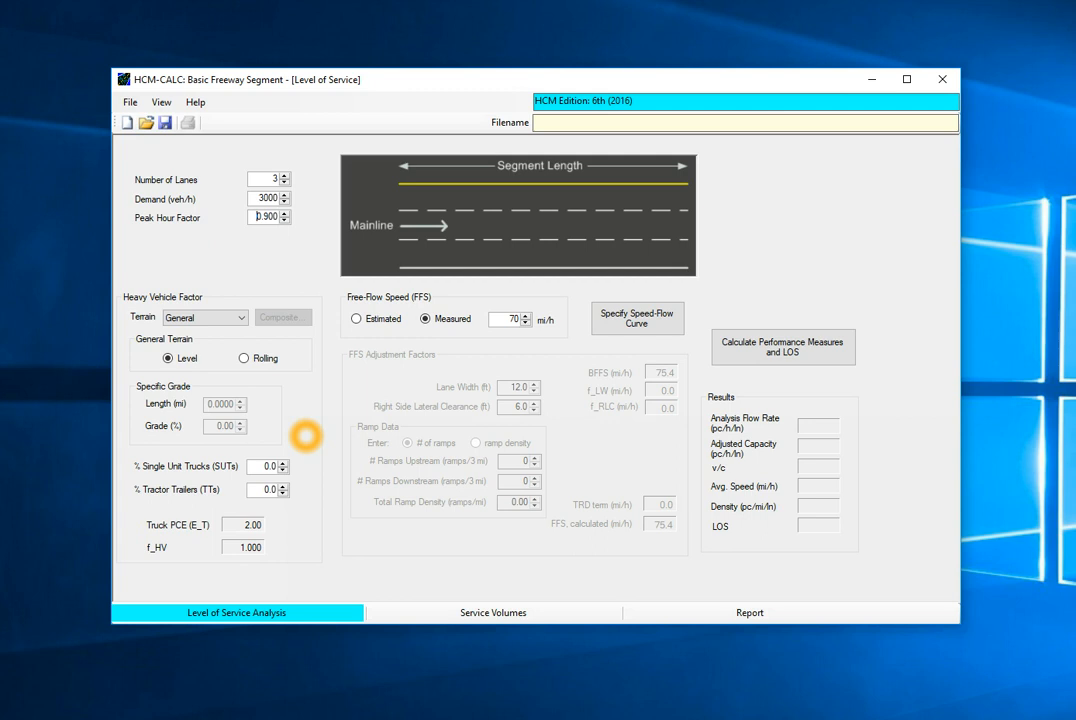
- Set the general terrain to Rolling, and switch the terrain type to Specific Grade
{"action": "left_click", "coordinate": [240, 317]}
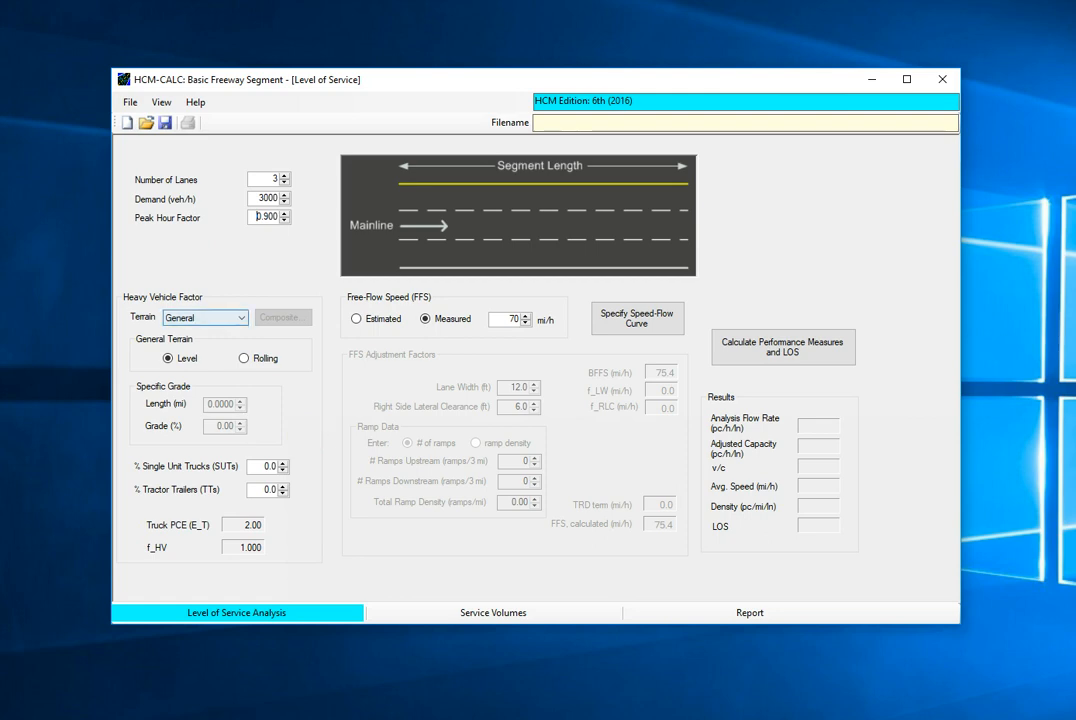
{"action": "left_click", "coordinate": [240, 316]}
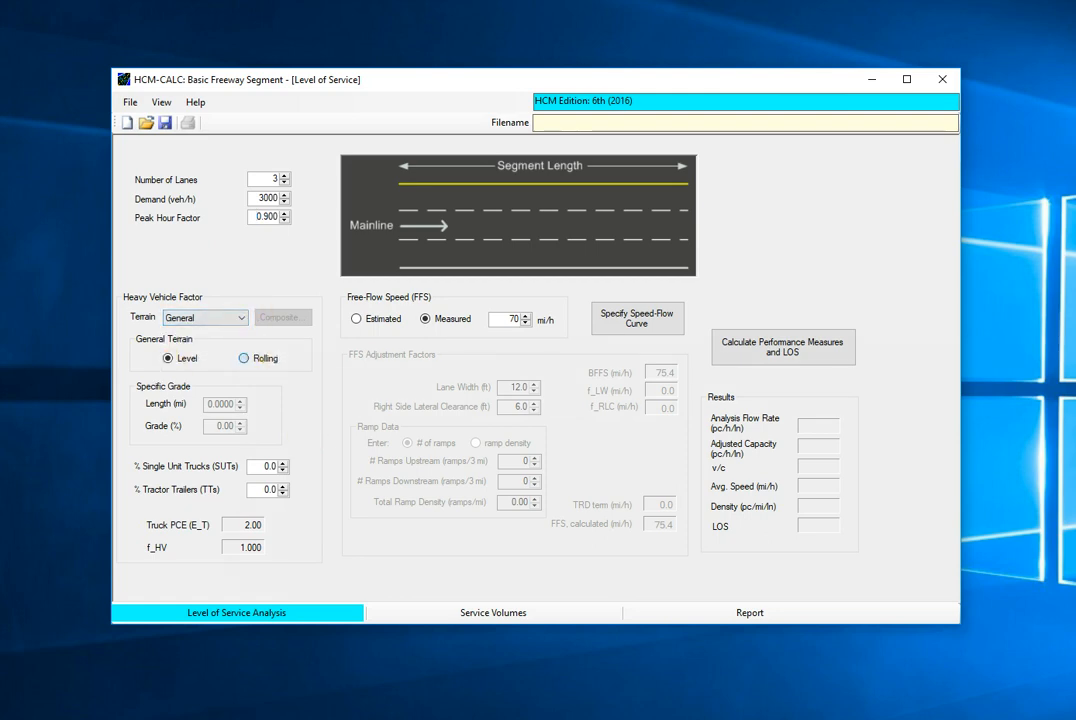
{"action": "left_click", "coordinate": [244, 358]}
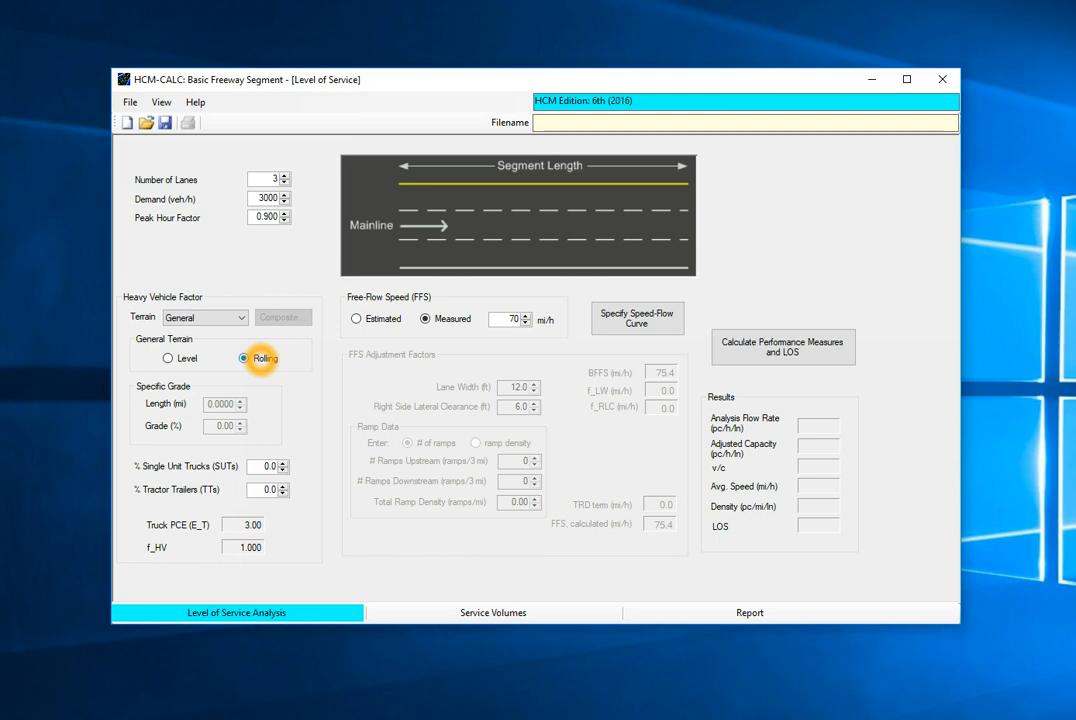
{"action": "left_click", "coordinate": [241, 318]}
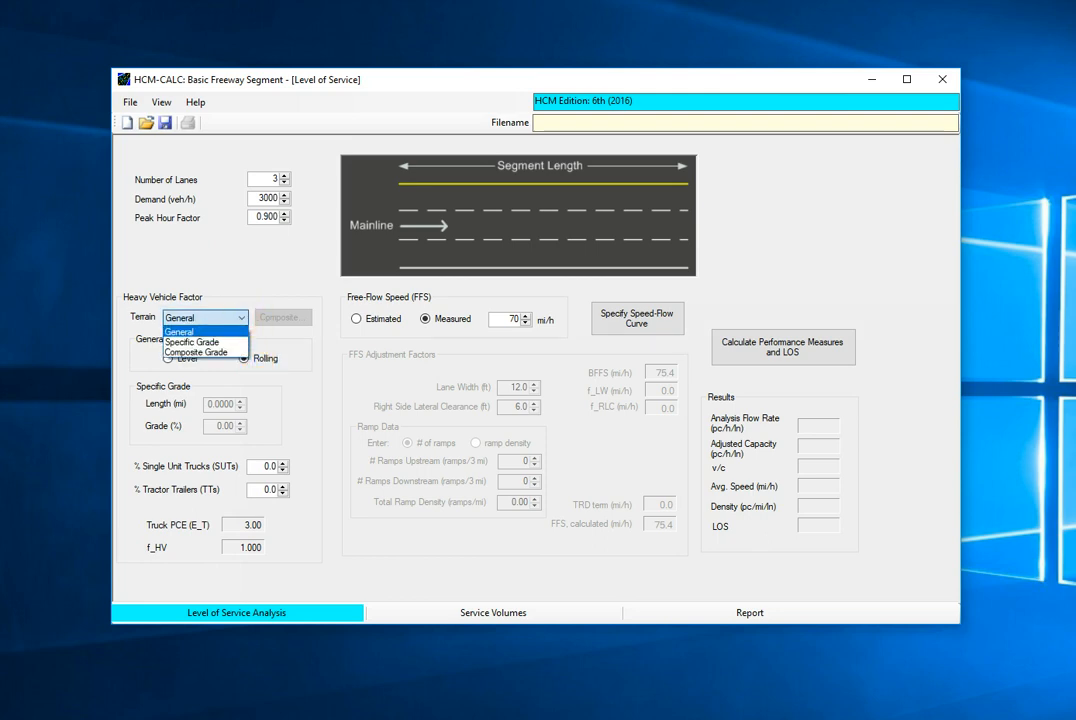
{"action": "left_click", "coordinate": [192, 342]}
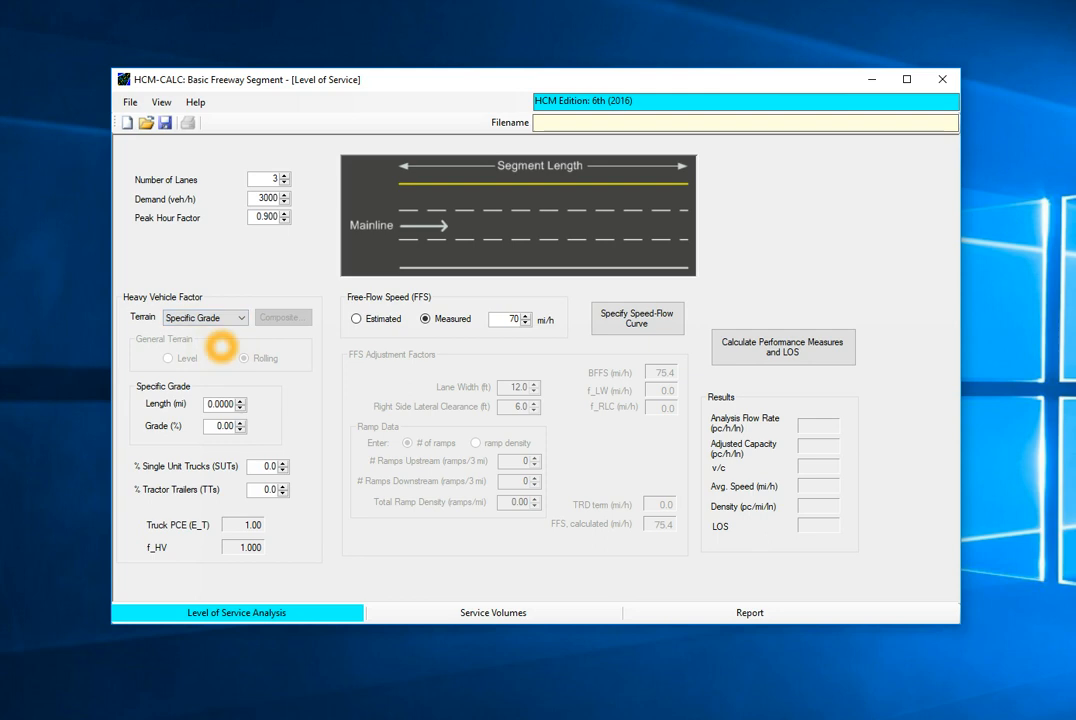
{"action": "double_click", "coordinate": [220, 404]}
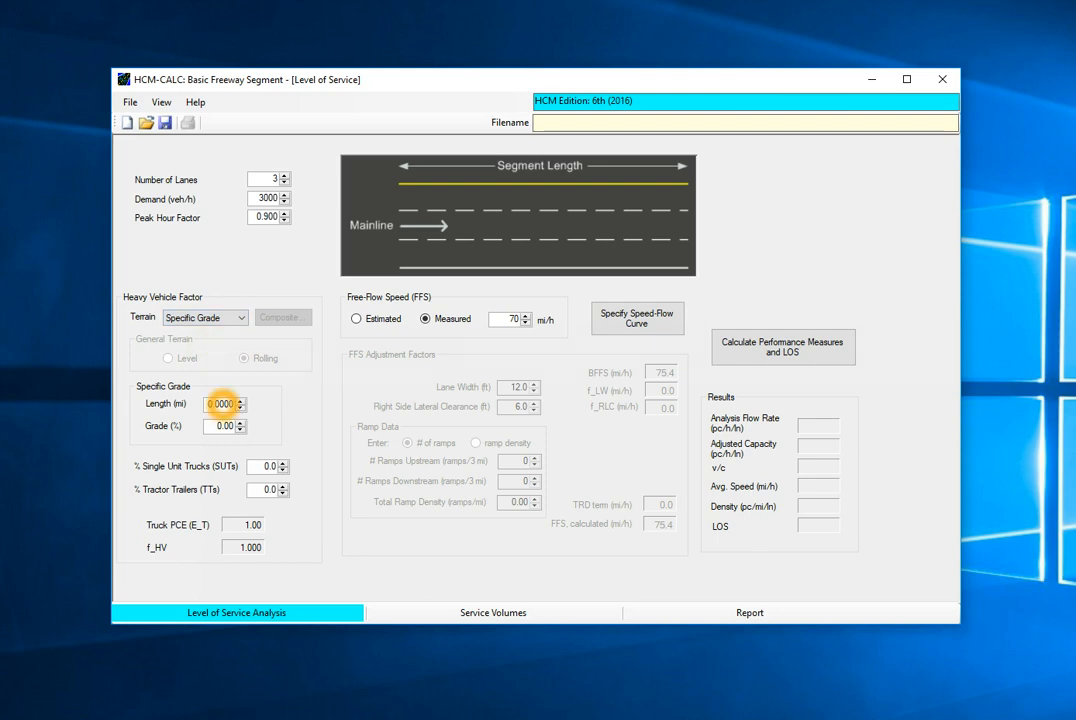
{"action": "double_click", "coordinate": [226, 428]}
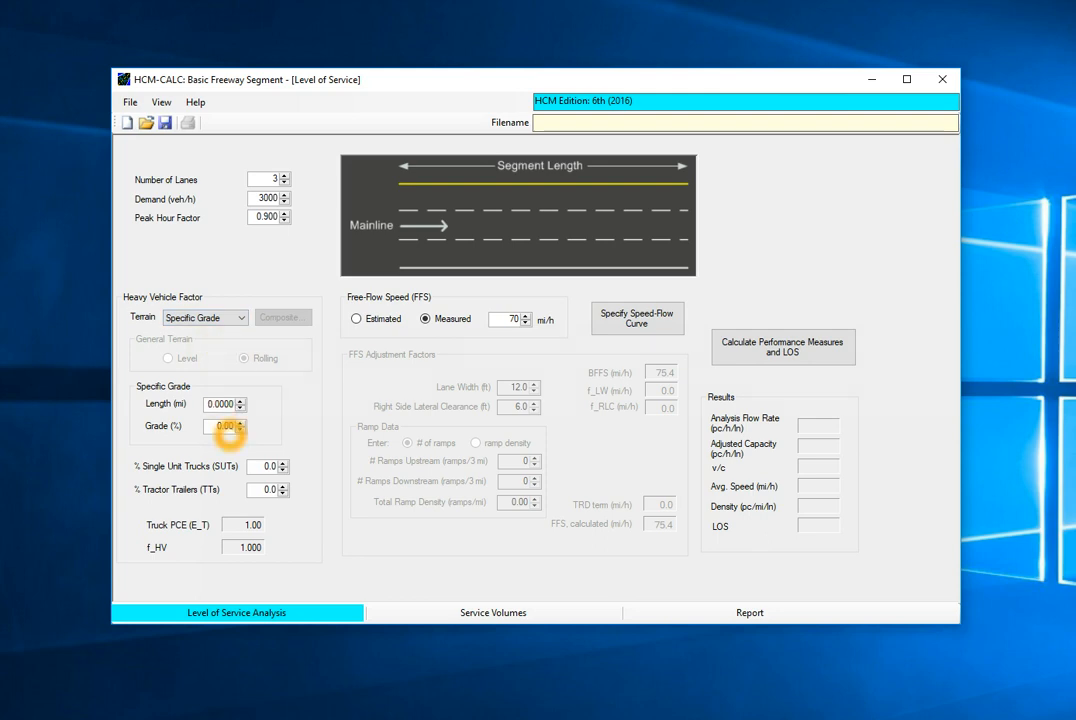
- Set the terrain type to Composite Grade and enter a first composite segment of 500 ft at 2.5% grade
{"action": "left_click", "coordinate": [241, 317]}
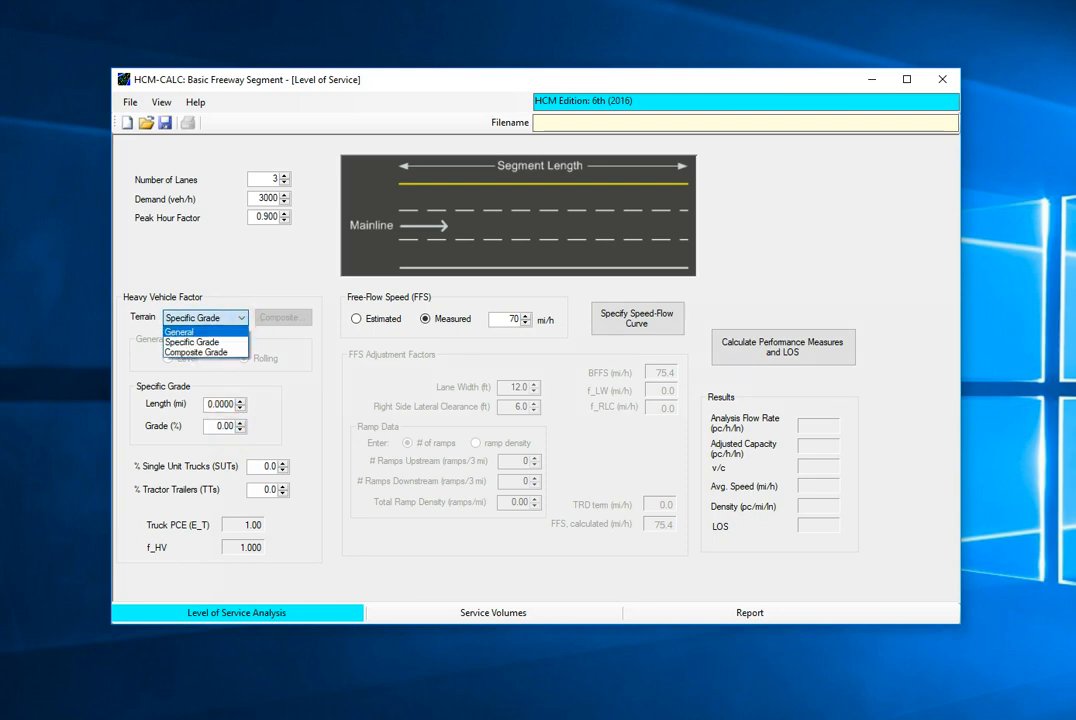
{"action": "left_click", "coordinate": [220, 352]}
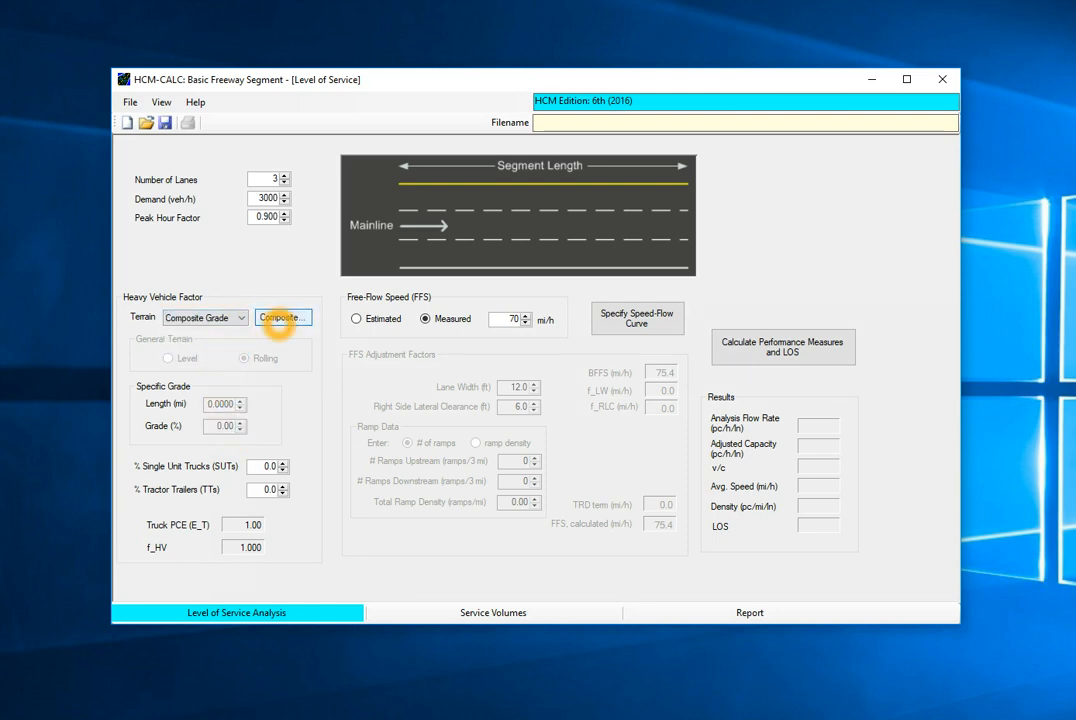
{"action": "left_click", "coordinate": [279, 319]}
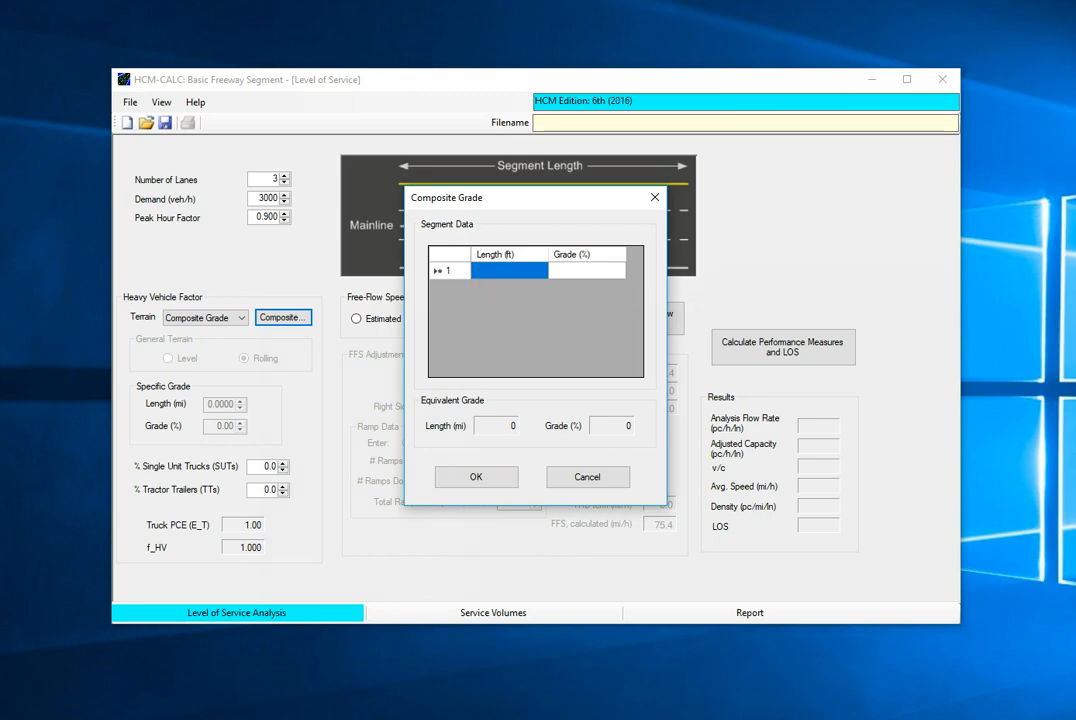
{"action": "left_click", "coordinate": [490, 270]}
{"action": "left_click", "coordinate": [503, 331]}
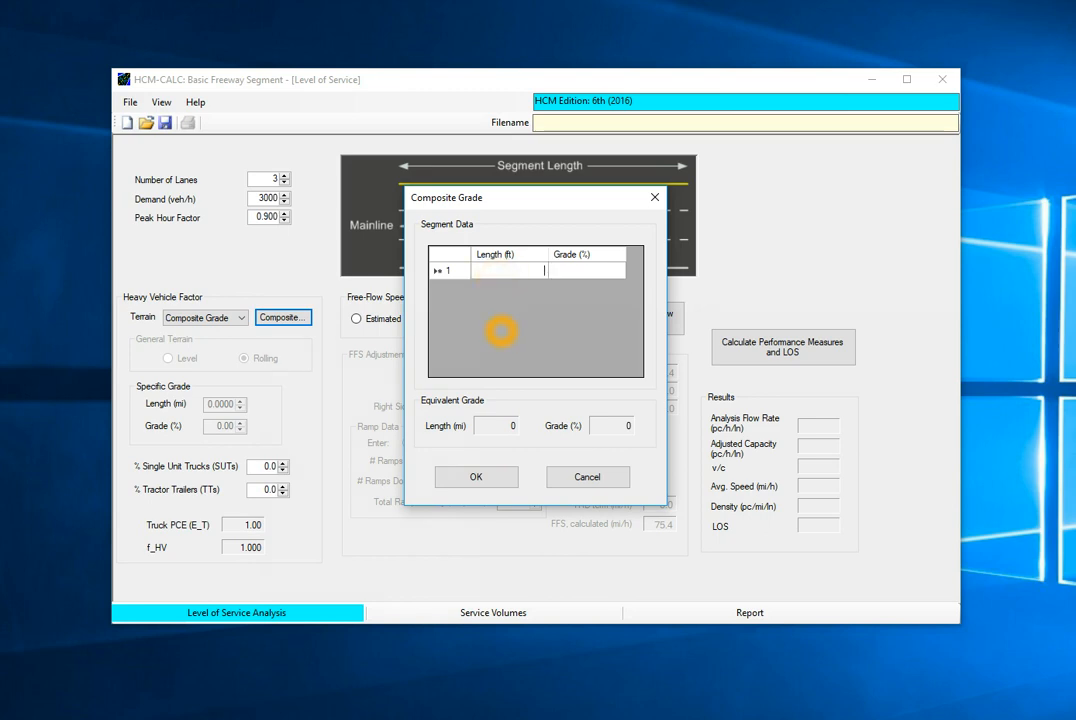
{"action": "type", "text": "500"}
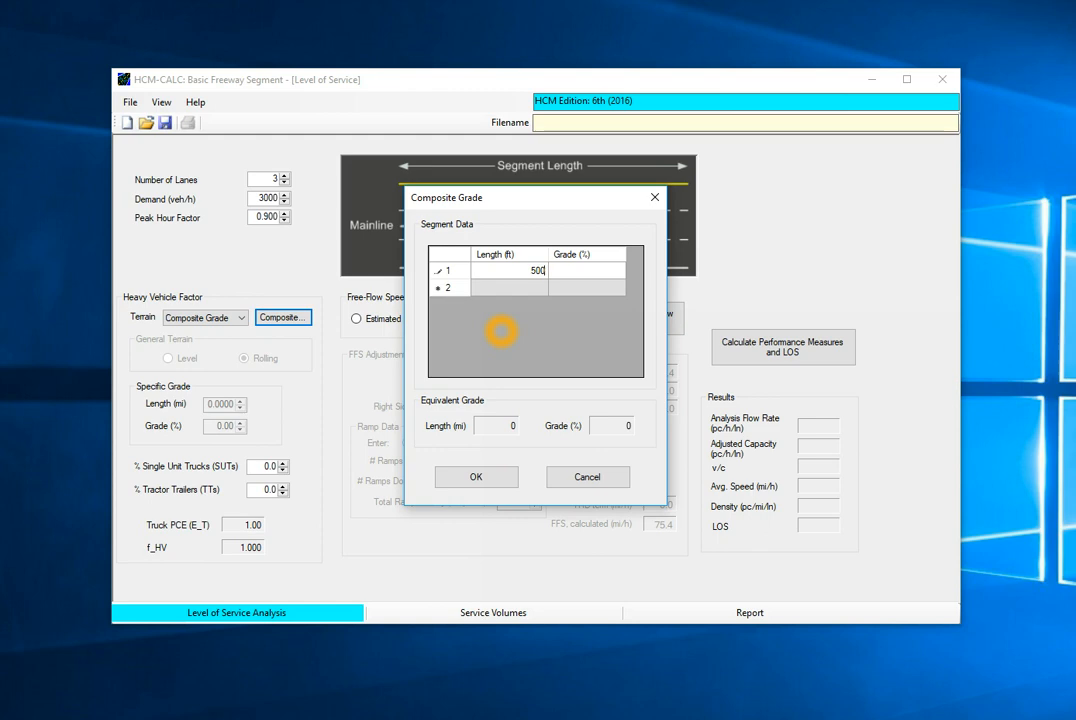
{"action": "key", "text": "Tab"}
{"action": "type", "text": "2.5"}
{"action": "key", "text": "Tab"}
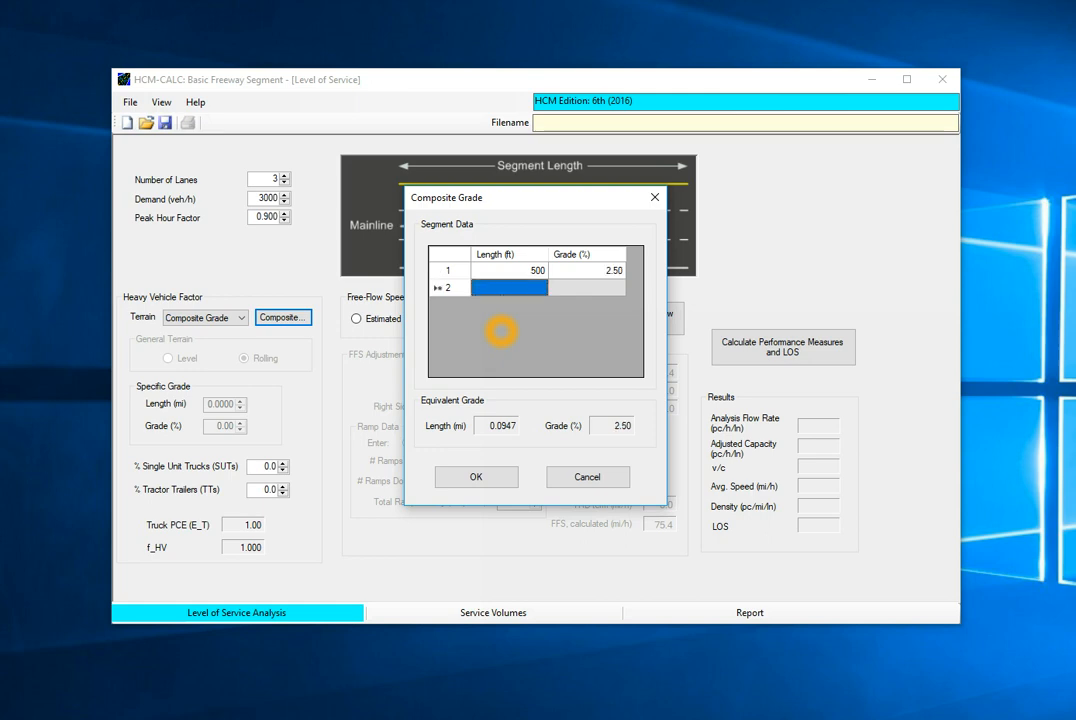
- Add composite grade segments of 700 ft at 2.8% and 600 ft at 3%, and accept the segment data
{"action": "type", "text": "700"}
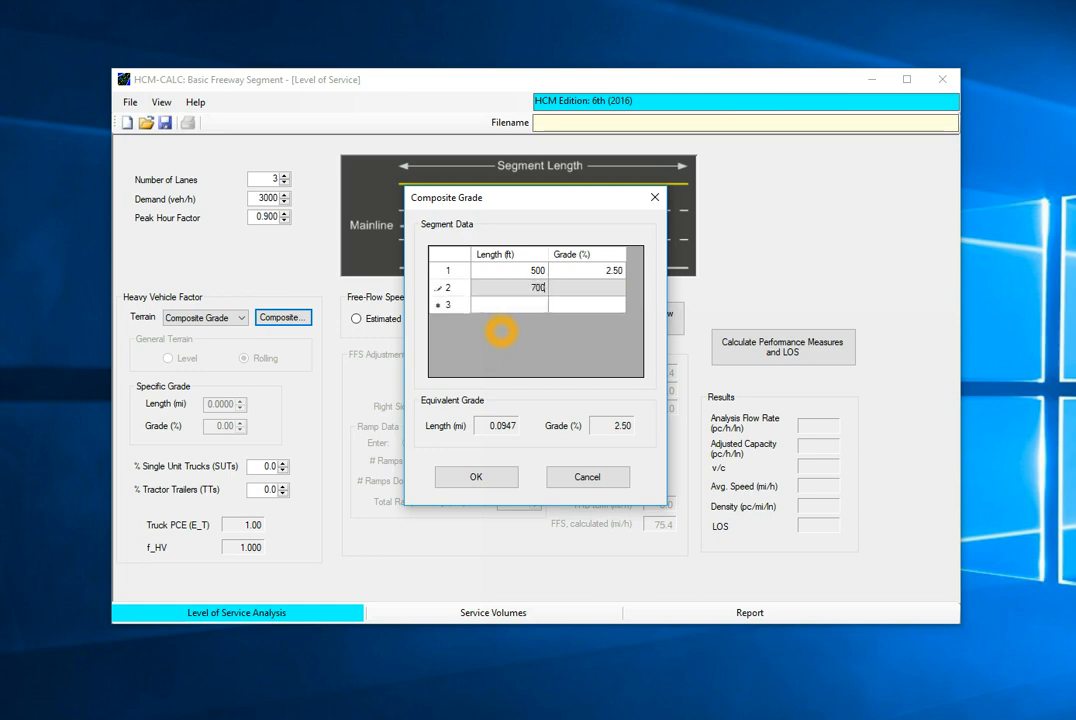
{"action": "key", "text": "Tab"}
{"action": "type", "text": "2.8"}
{"action": "key", "text": "Tab"}
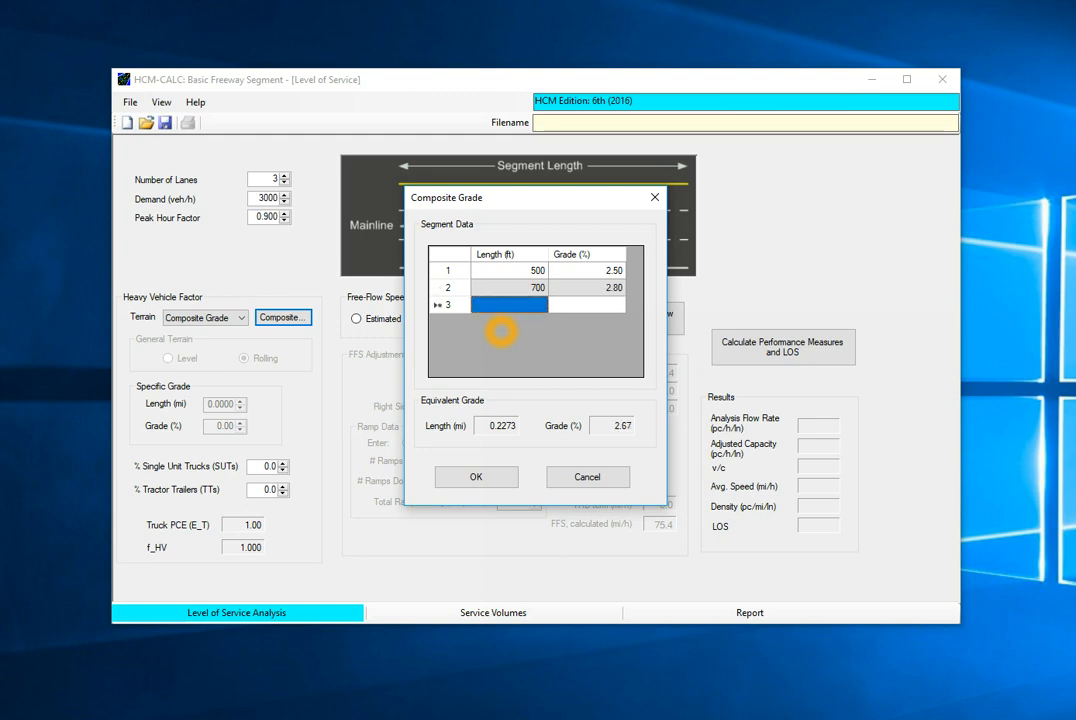
{"action": "type", "text": "600"}
{"action": "key", "text": "Tab"}
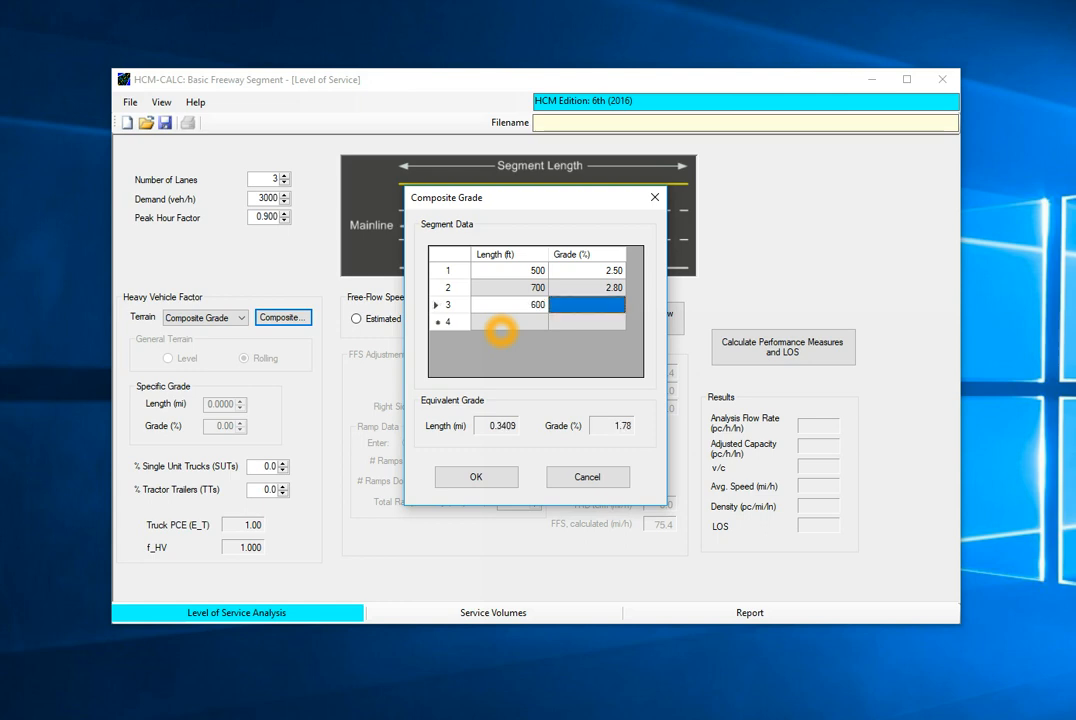
{"action": "type", "text": "3"}
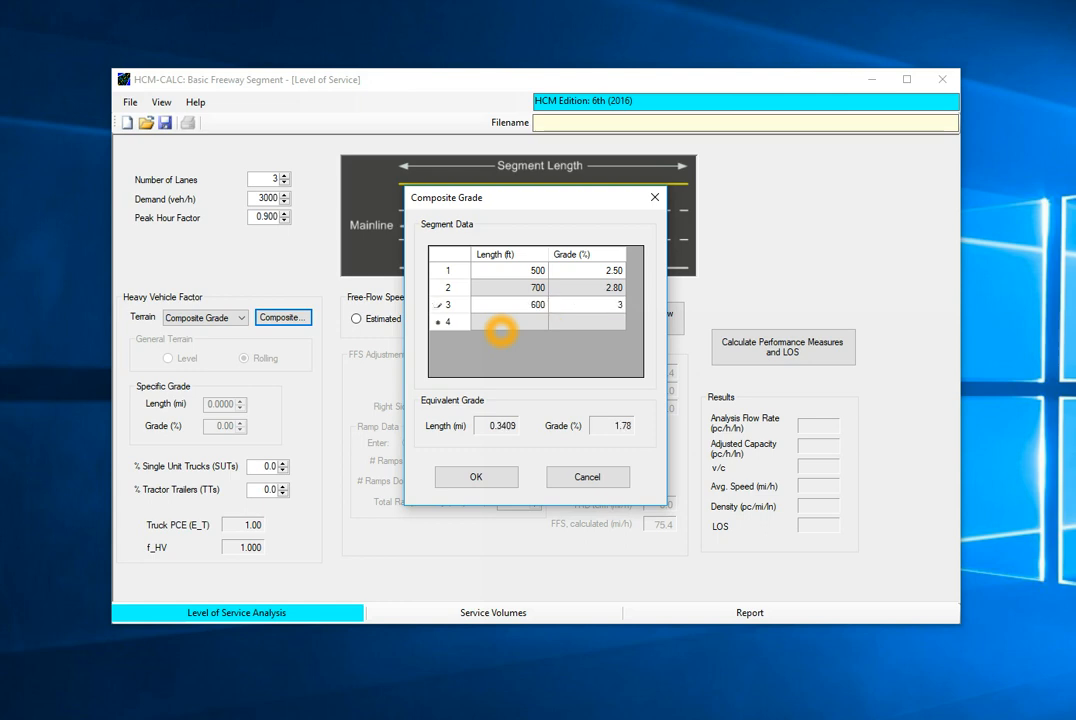
{"action": "key", "text": "Tab"}
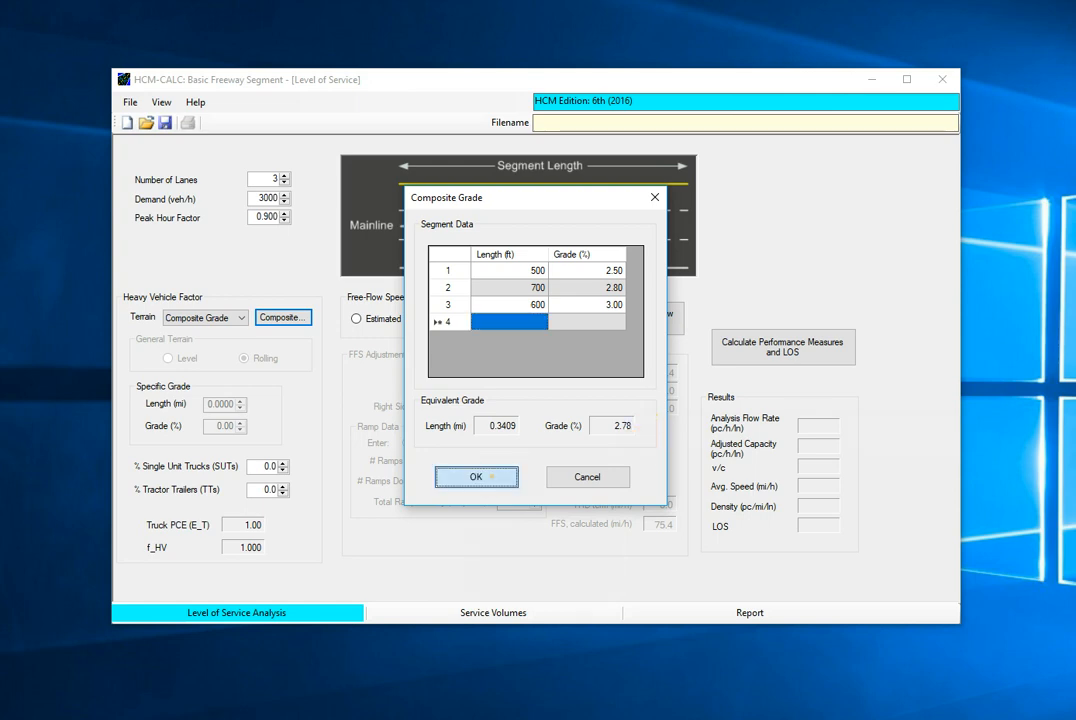
{"action": "left_click", "coordinate": [476, 476]}
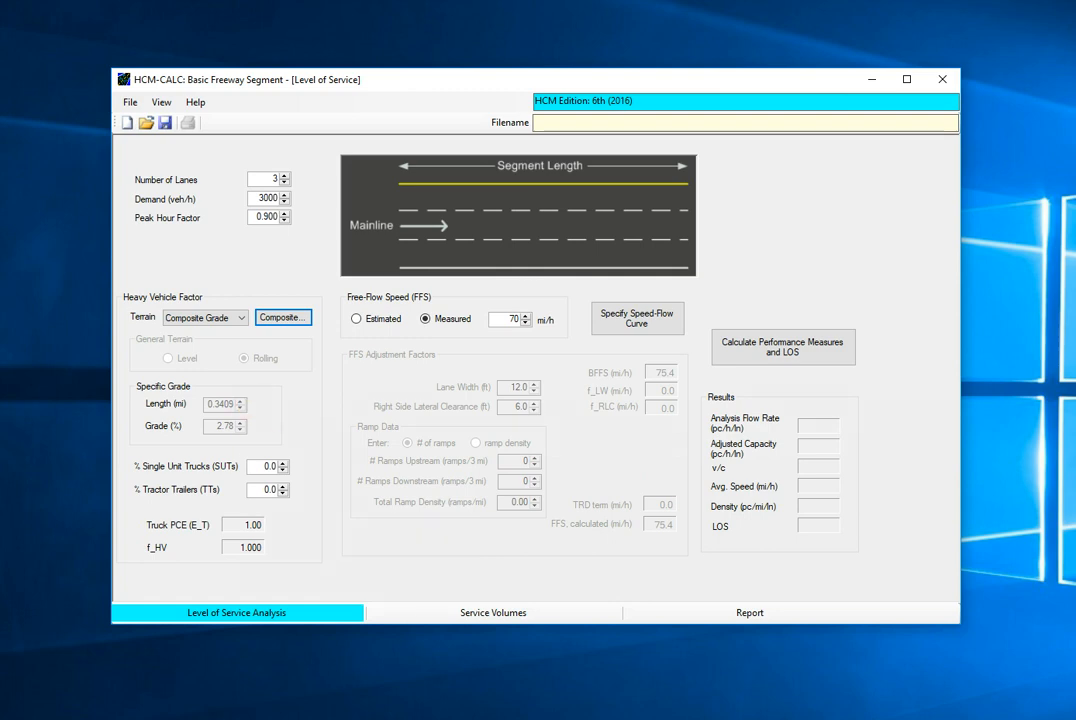
- Set the single unit truck percentage to 10.0 and the tractor trailer percentage to 10.0
{"action": "left_click", "coordinate": [261, 469]}
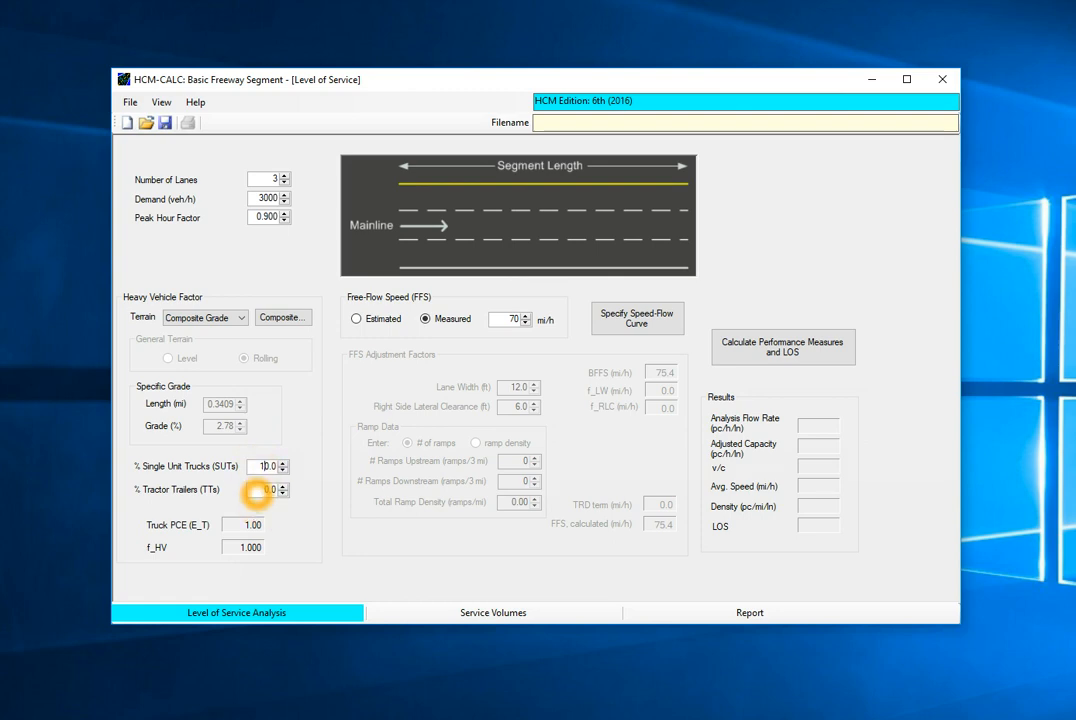
{"action": "type", "text": "1"}
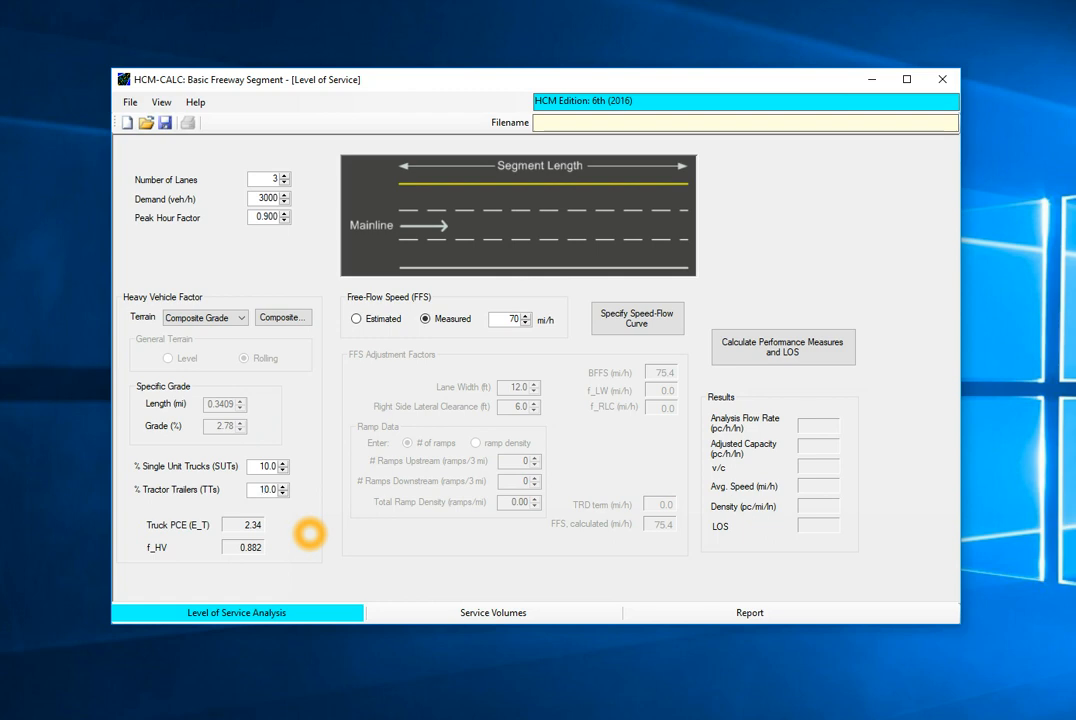
{"action": "key", "text": "Tab"}
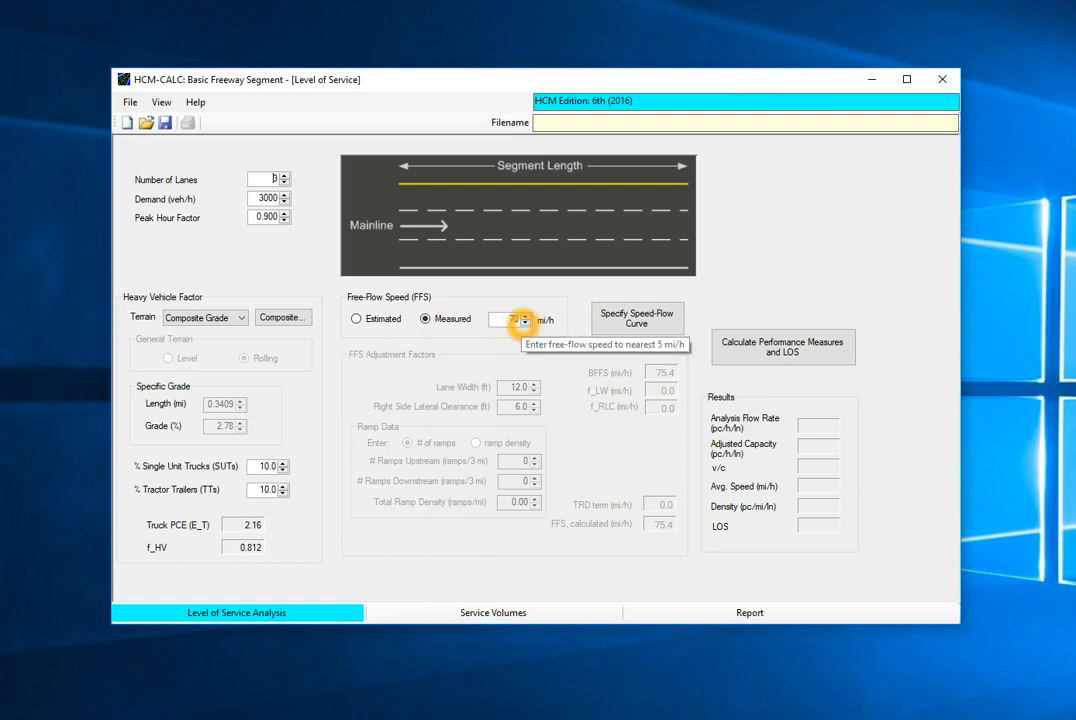
- Switch the free-flow speed from a measured value to Estimated
{"action": "left_click", "coordinate": [380, 318]}
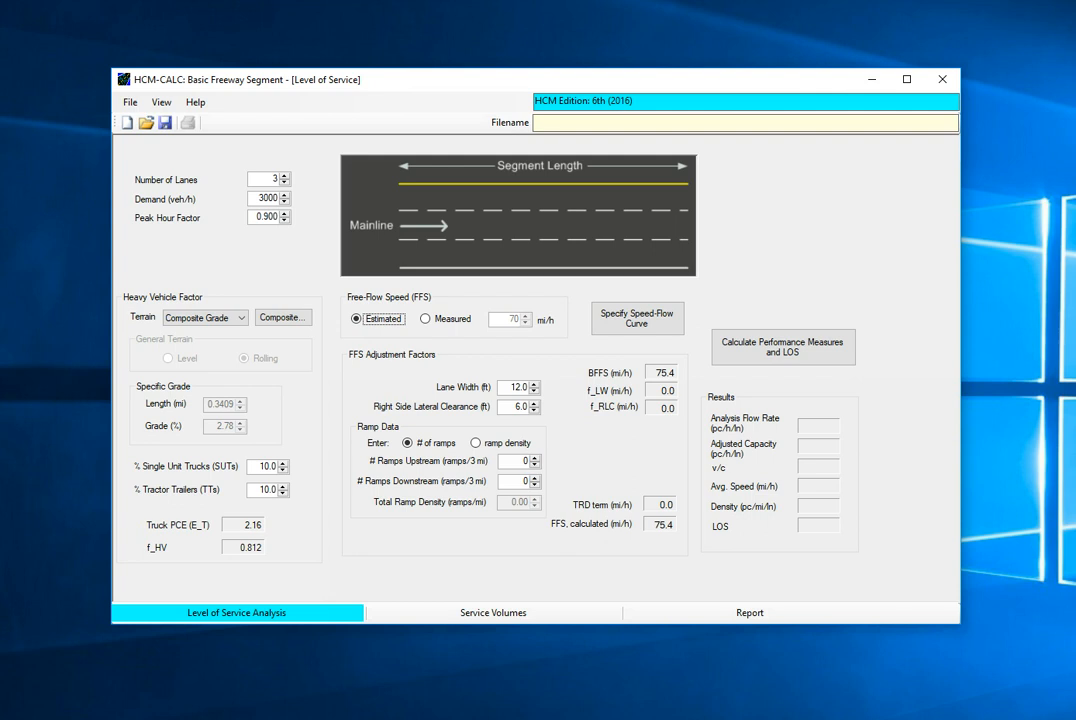
{"action": "left_click", "coordinate": [620, 461]}
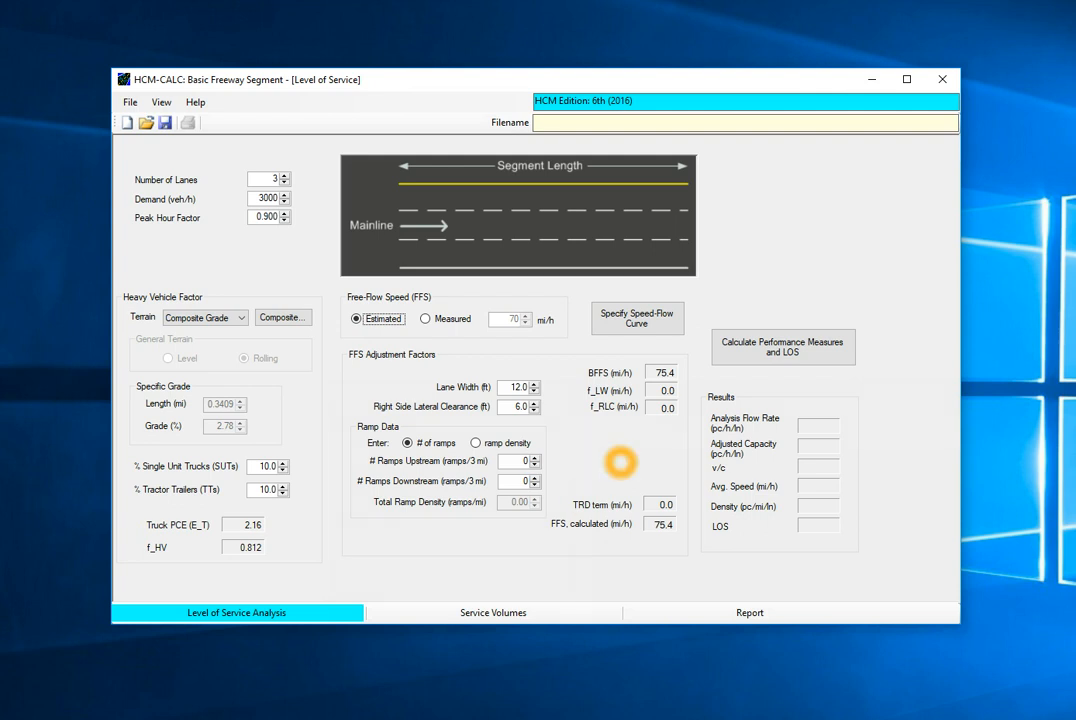
{"action": "left_click", "coordinate": [536, 416]}
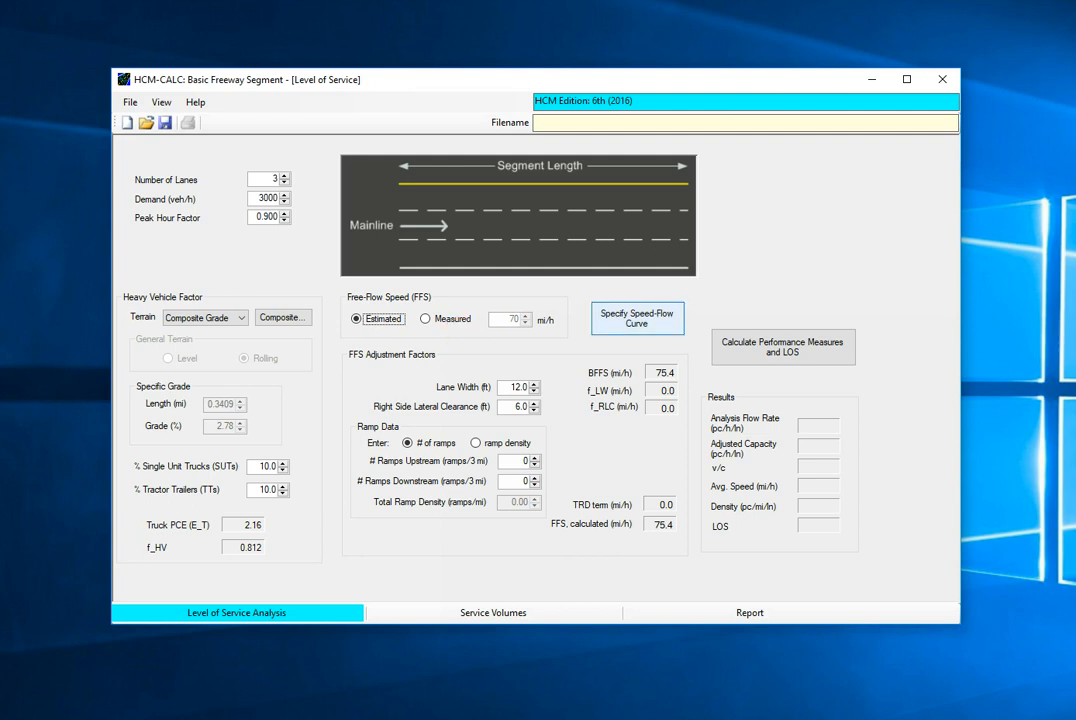
- Open the speed-flow curve settings and set the free-flow speed adjustment factor (SAF) to 0.950
{"action": "left_click", "coordinate": [637, 317]}
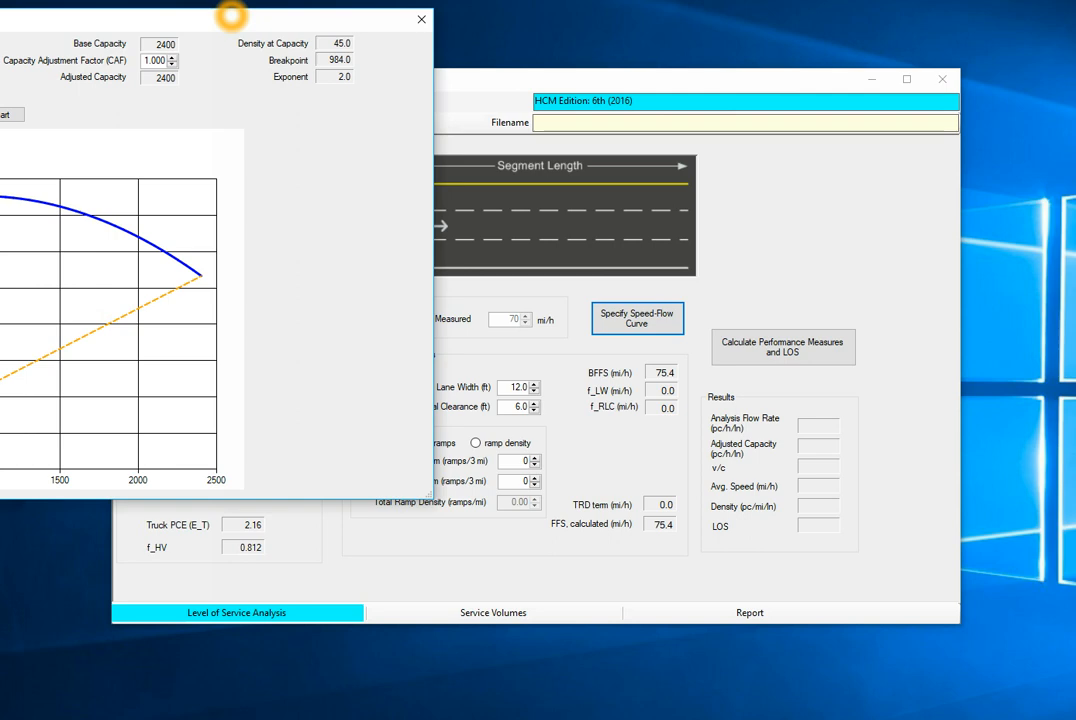
{"action": "left_click_drag", "start_coordinate": [231, 15], "coordinate": [556, 178]}
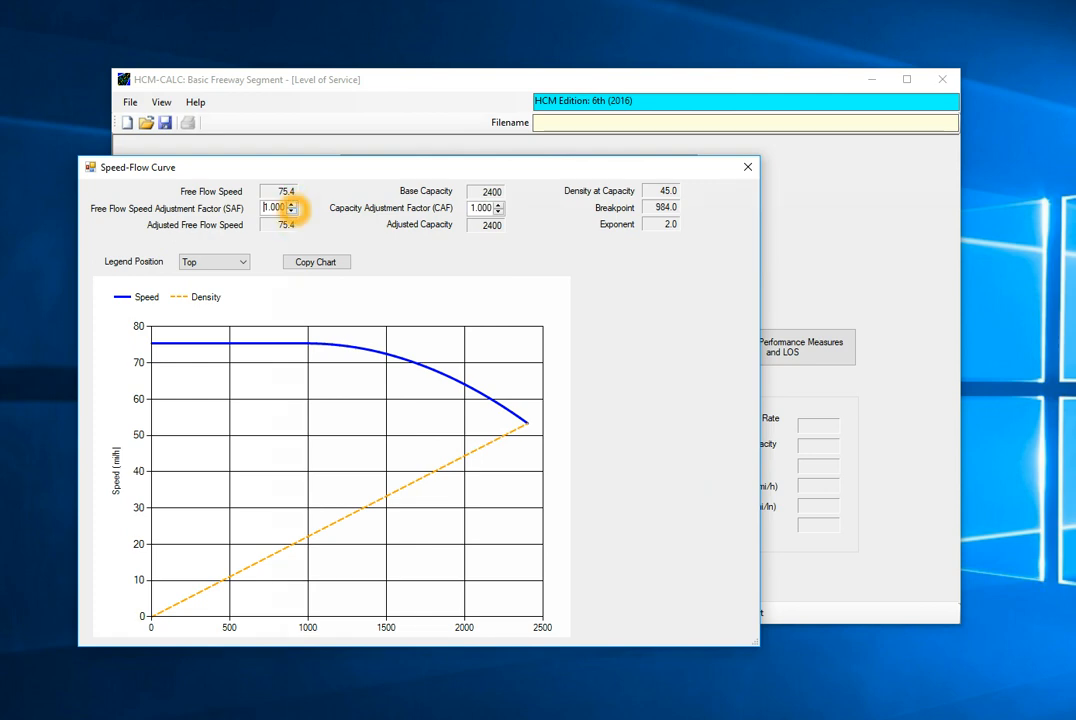
{"action": "left_click", "coordinate": [291, 210]}
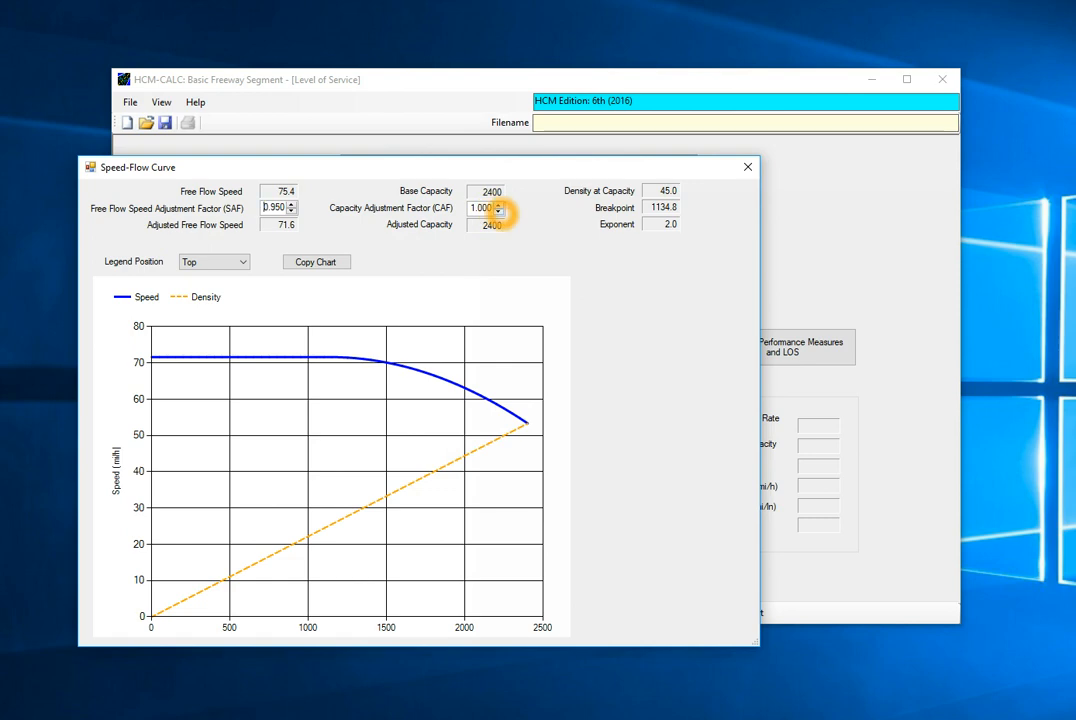
- Set the capacity adjustment factor (CAF) to 0.950 and calculate the segment's performance measures and LOS
{"action": "left_click", "coordinate": [498, 211]}
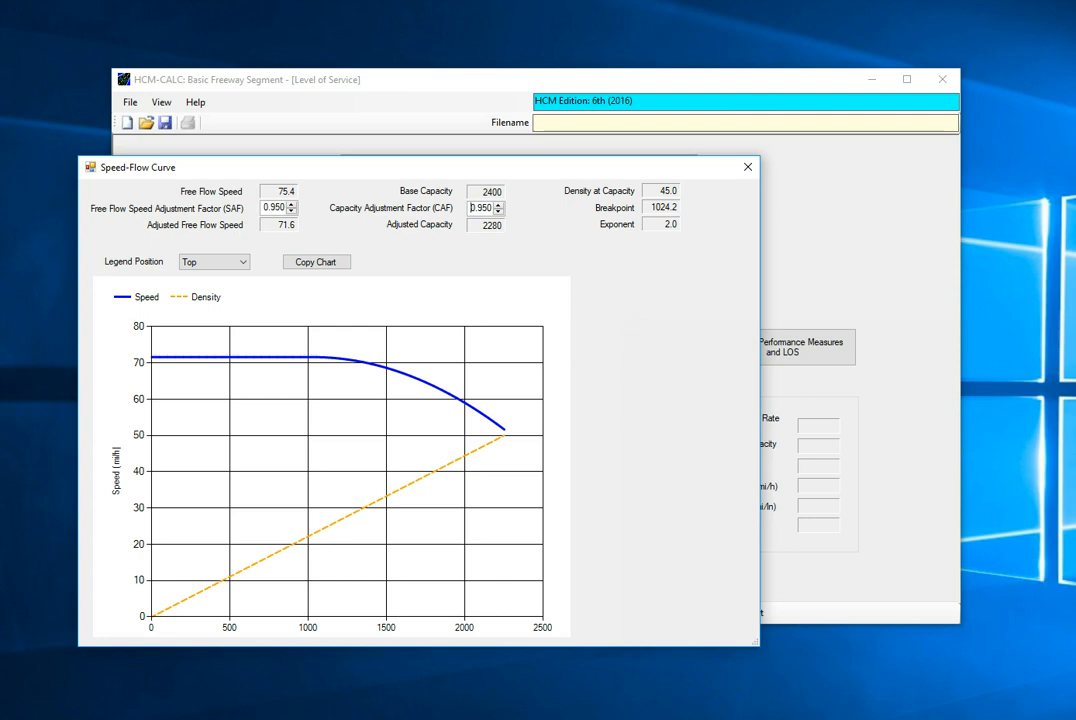
{"action": "left_click", "coordinate": [747, 167]}
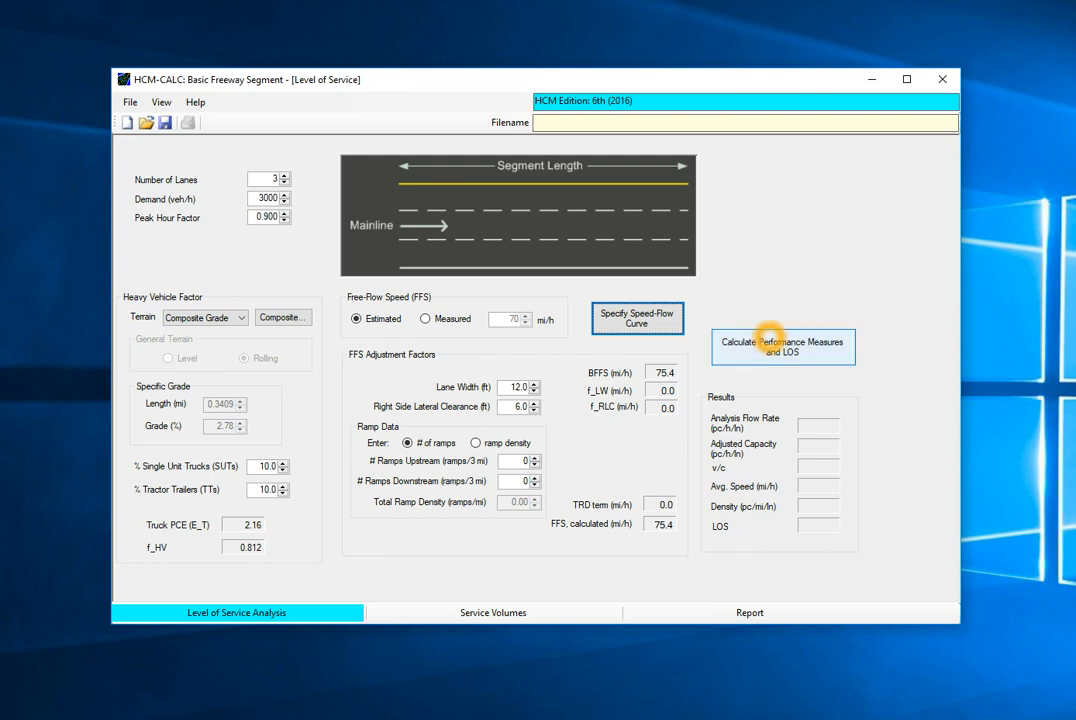
{"action": "left_click", "coordinate": [770, 341]}
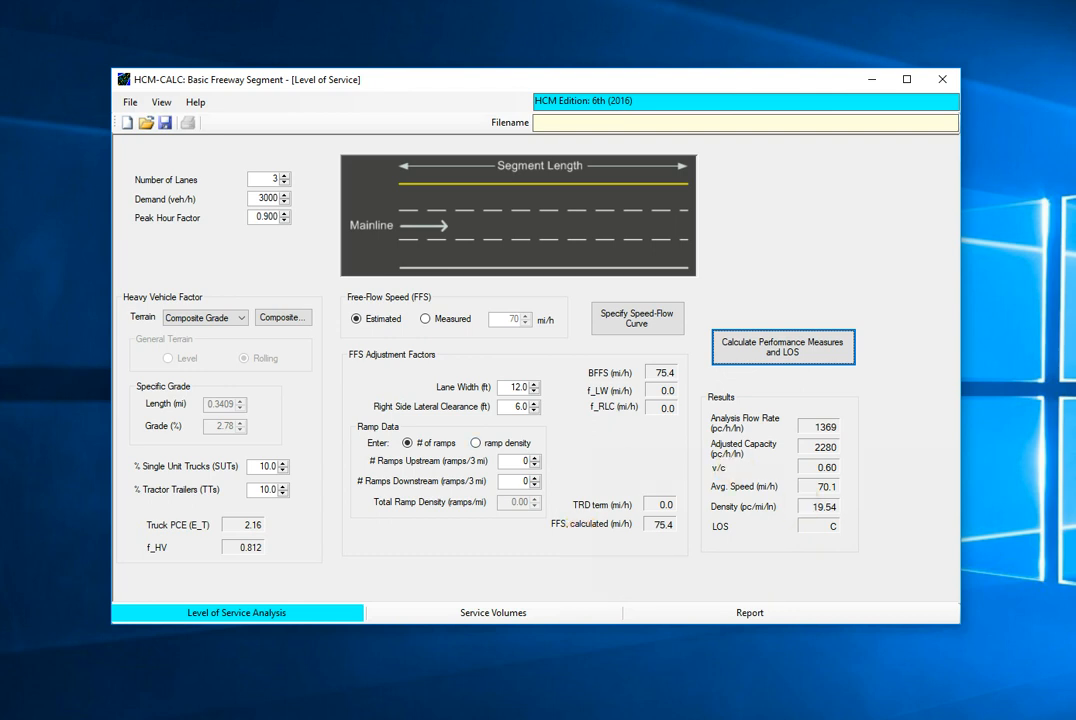
- Set the demand to 2800 veh/h and recalculate the performance measures and LOS
{"action": "left_click", "coordinate": [285, 202]}
{"action": "left_click", "coordinate": [285, 202]}
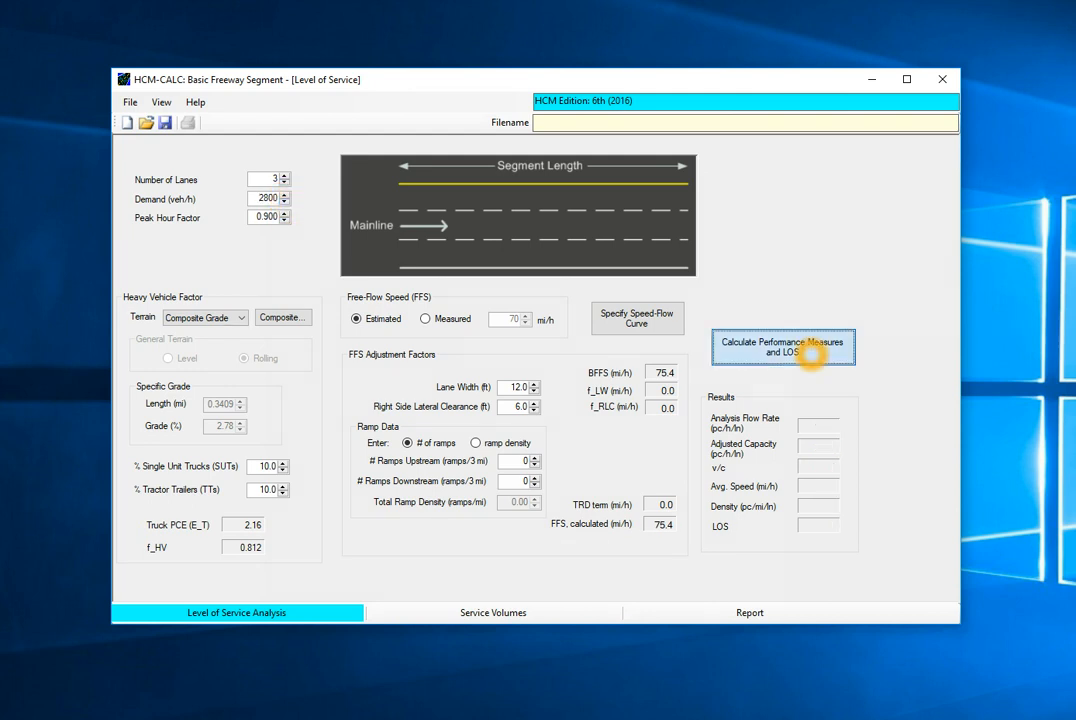
{"action": "left_click", "coordinate": [808, 354]}
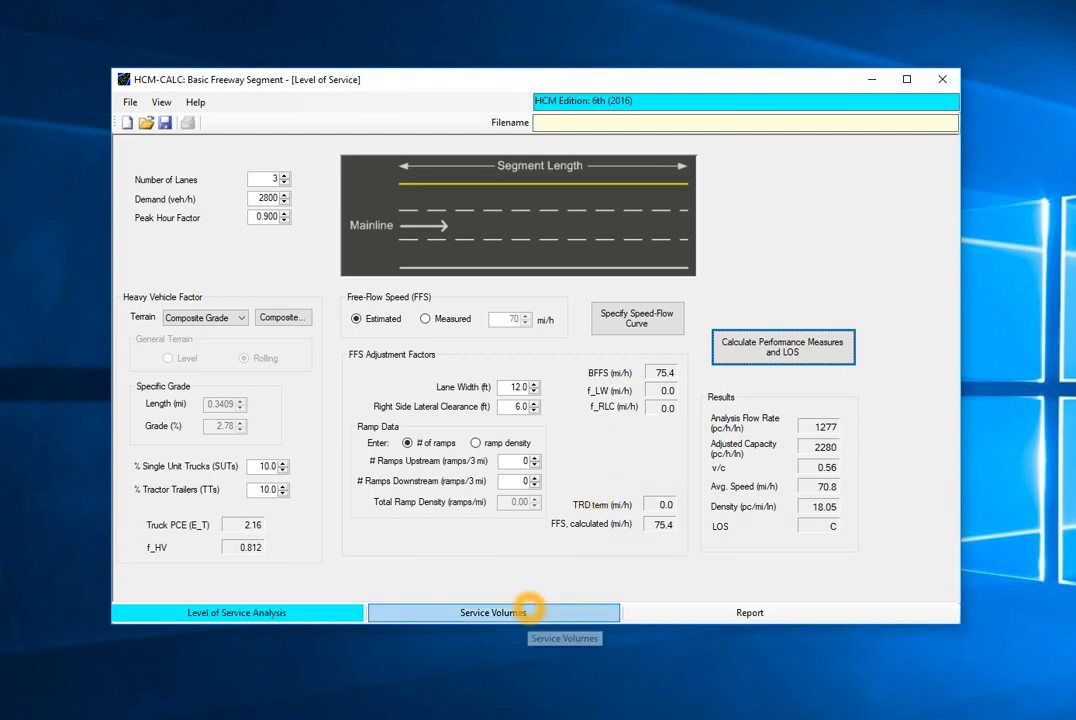
- Calculate the service volumes for the freeway segment, keeping the D factor at 0.50 and the K factor at 0.10
{"action": "left_click", "coordinate": [497, 616]}
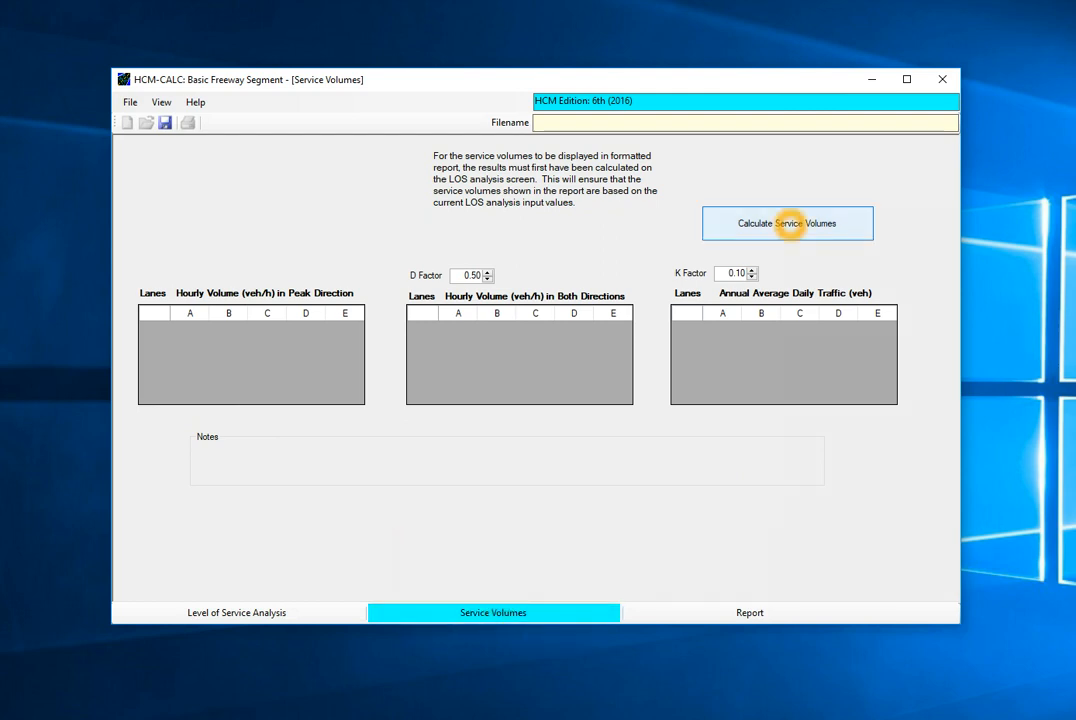
{"action": "left_click", "coordinate": [788, 223]}
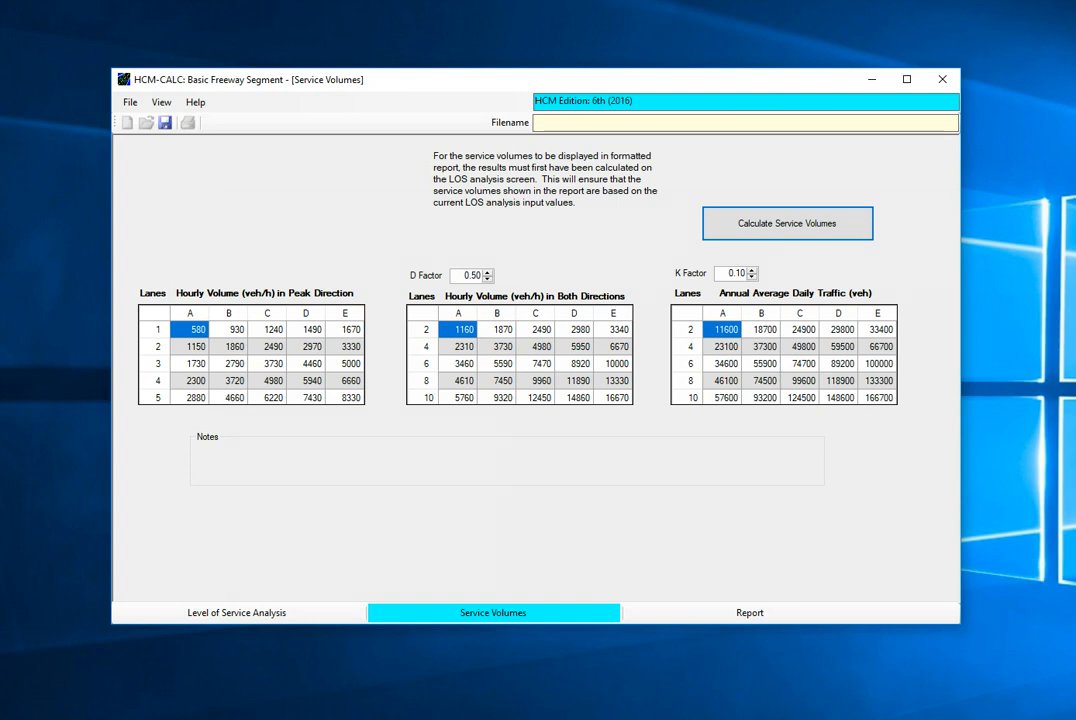
{"action": "left_click", "coordinate": [474, 276]}
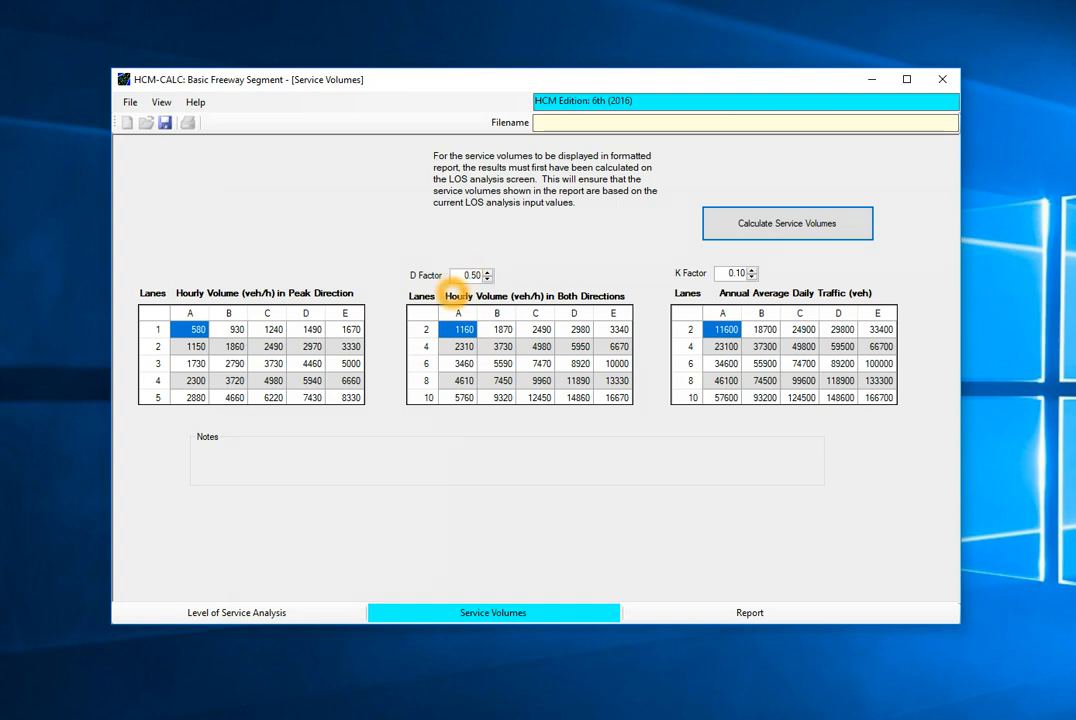
{"action": "left_click", "coordinate": [732, 276]}
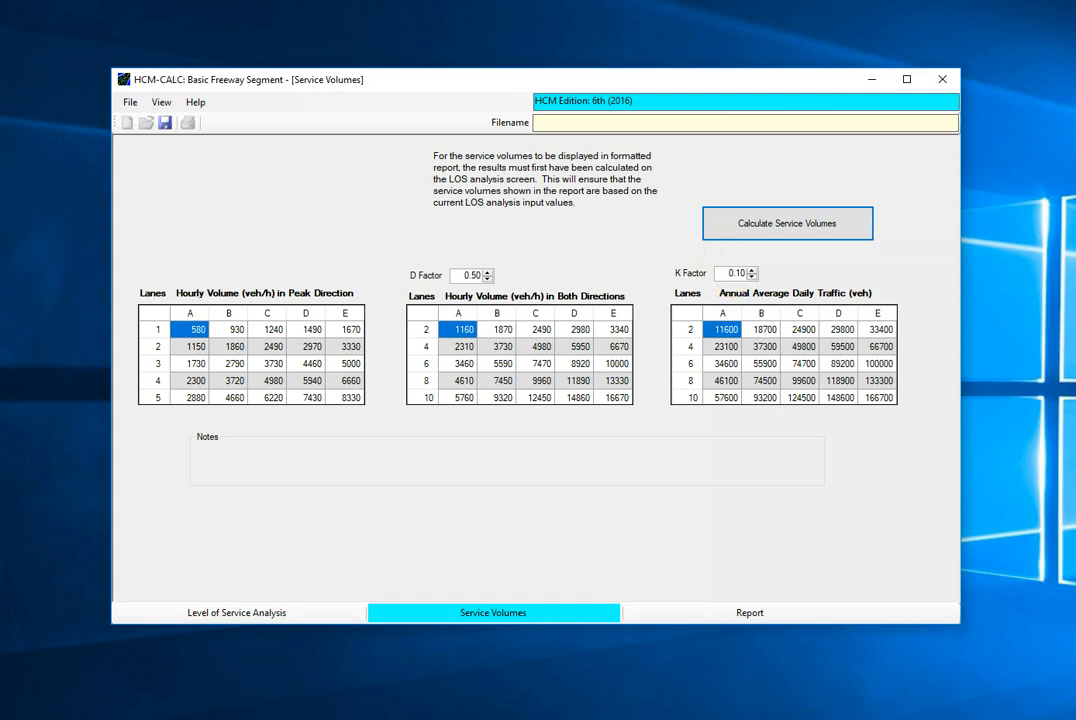
- Open the formatted analysis report, review its contents and check the available print and file options
{"action": "left_click", "coordinate": [750, 615]}
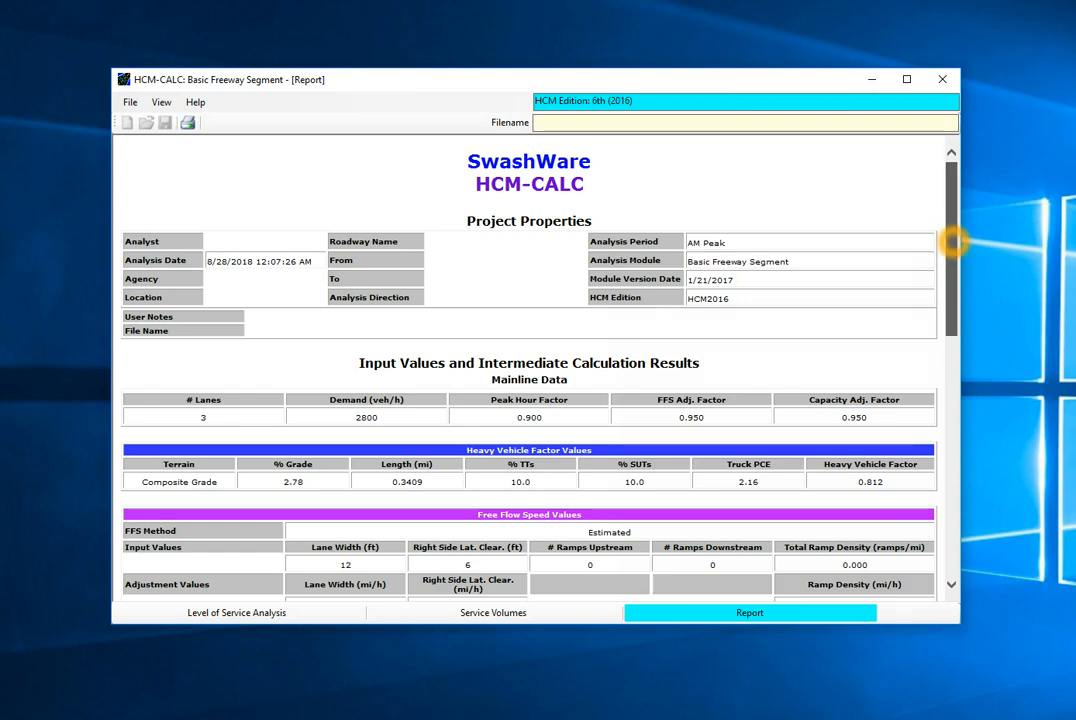
{"action": "left_click_drag", "start_coordinate": [953, 241], "coordinate": [949, 267]}
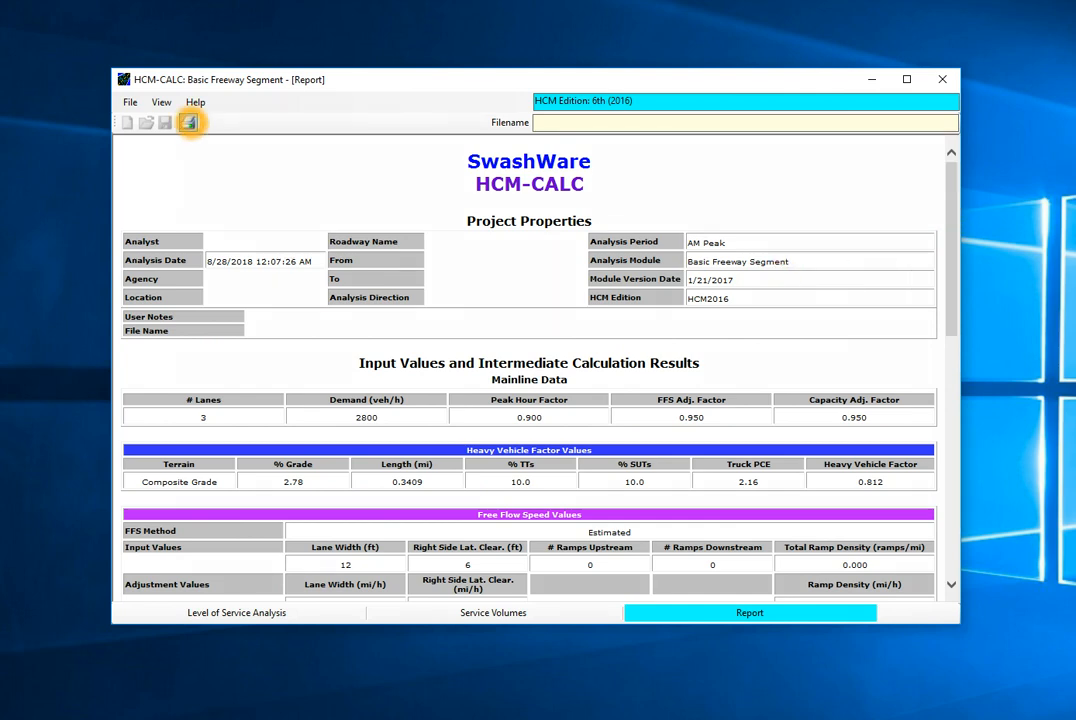
{"action": "left_click", "coordinate": [130, 103]}
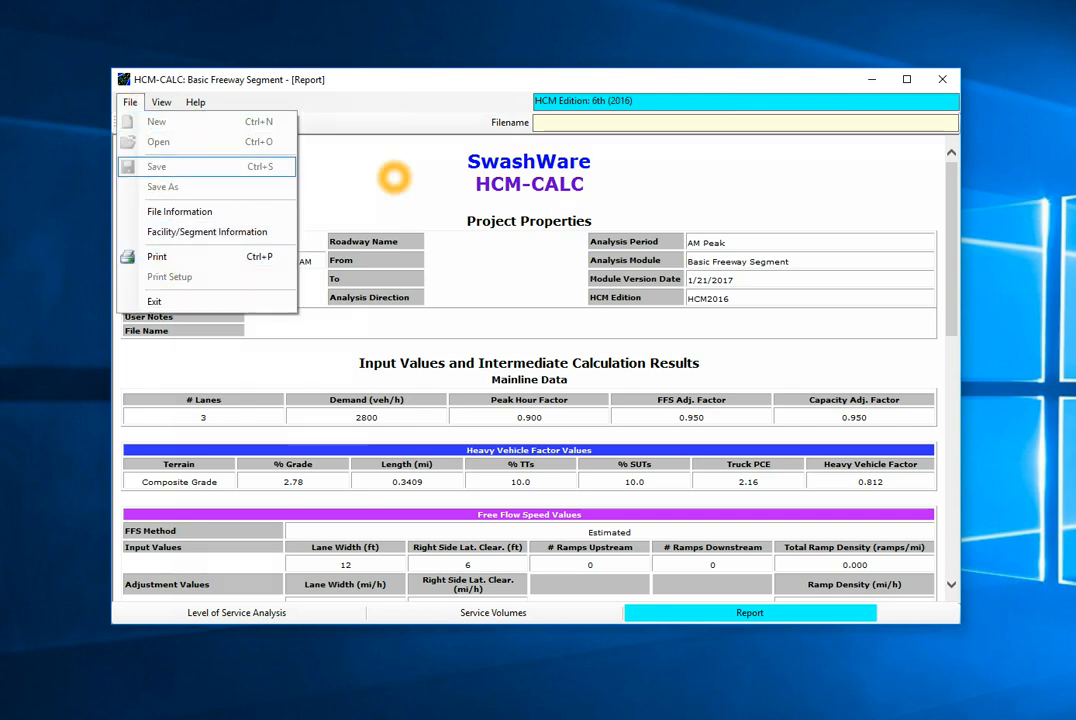
{"action": "left_click", "coordinate": [433, 106]}
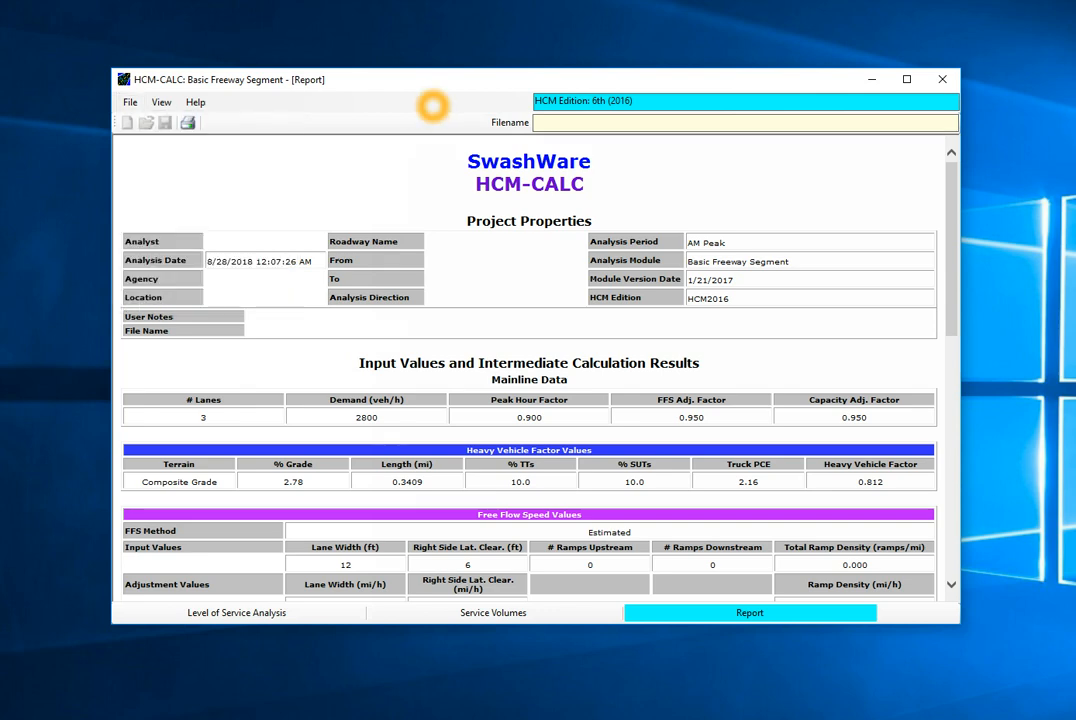